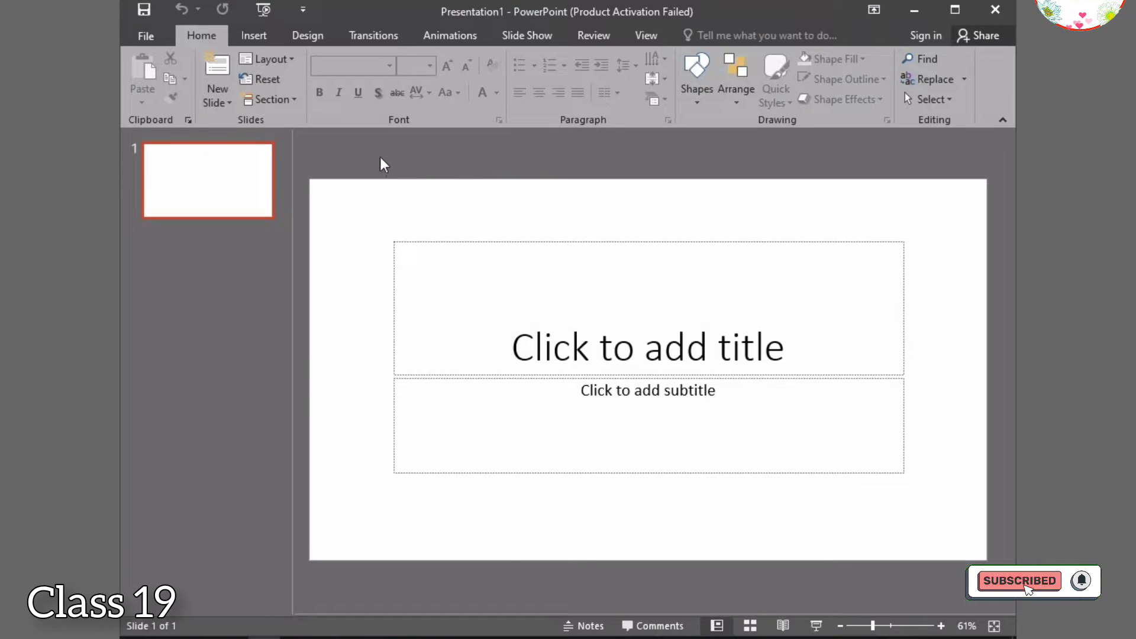
Step: Type 'My name is' as the slide title and the presenter's full name as the subtitle
click(655, 301)
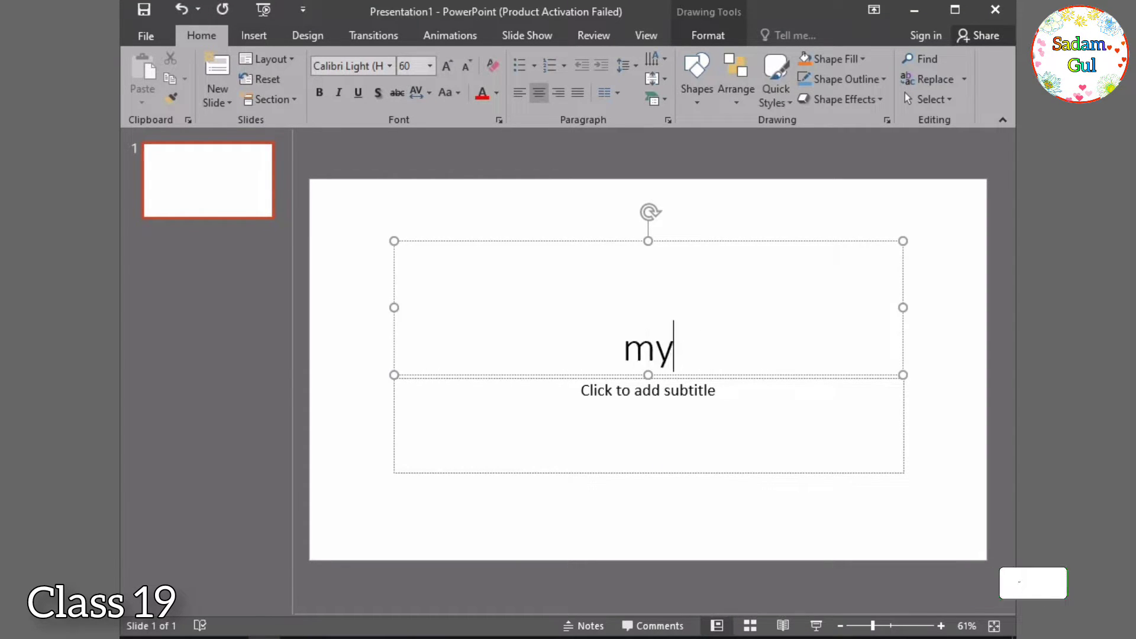
text(mne)
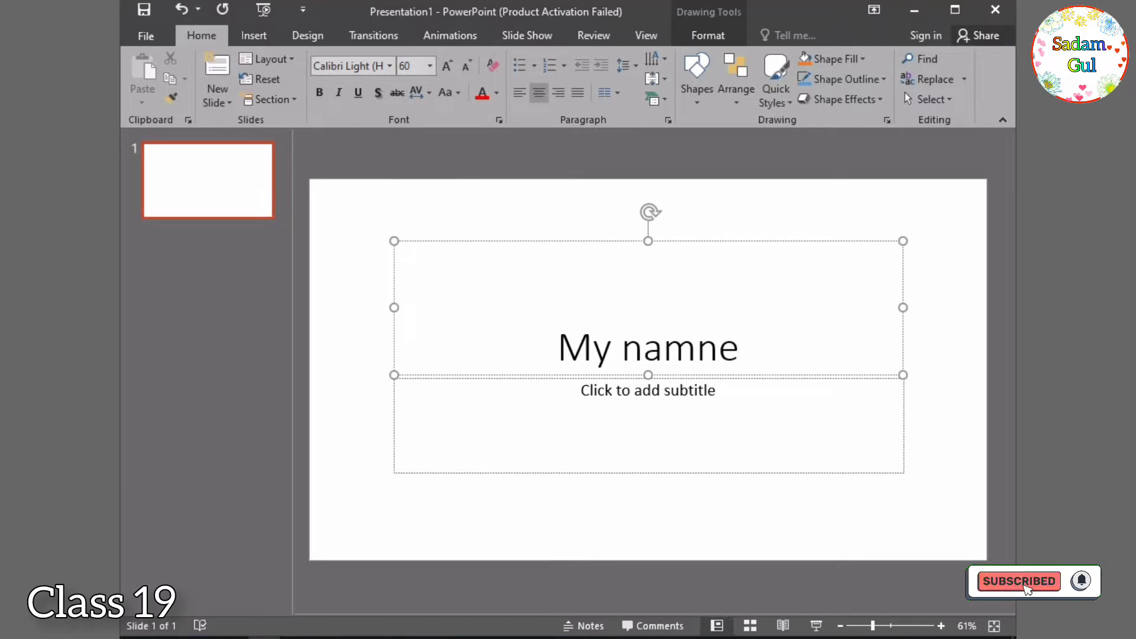
key(BackSpace)
key(BackSpace)
text(e is)
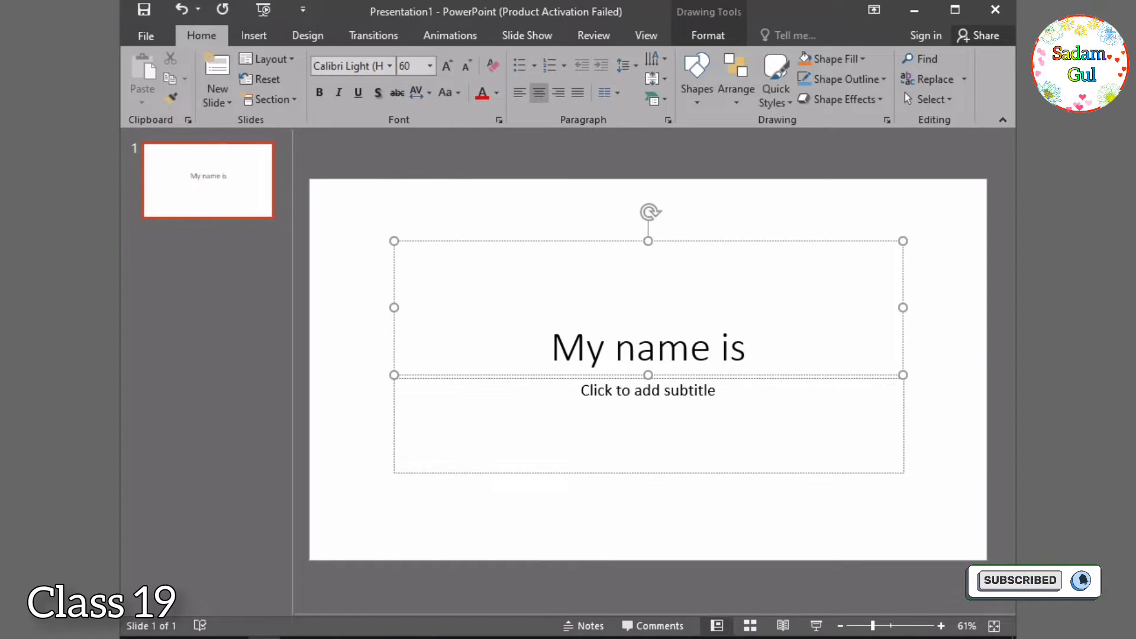
click(765, 430)
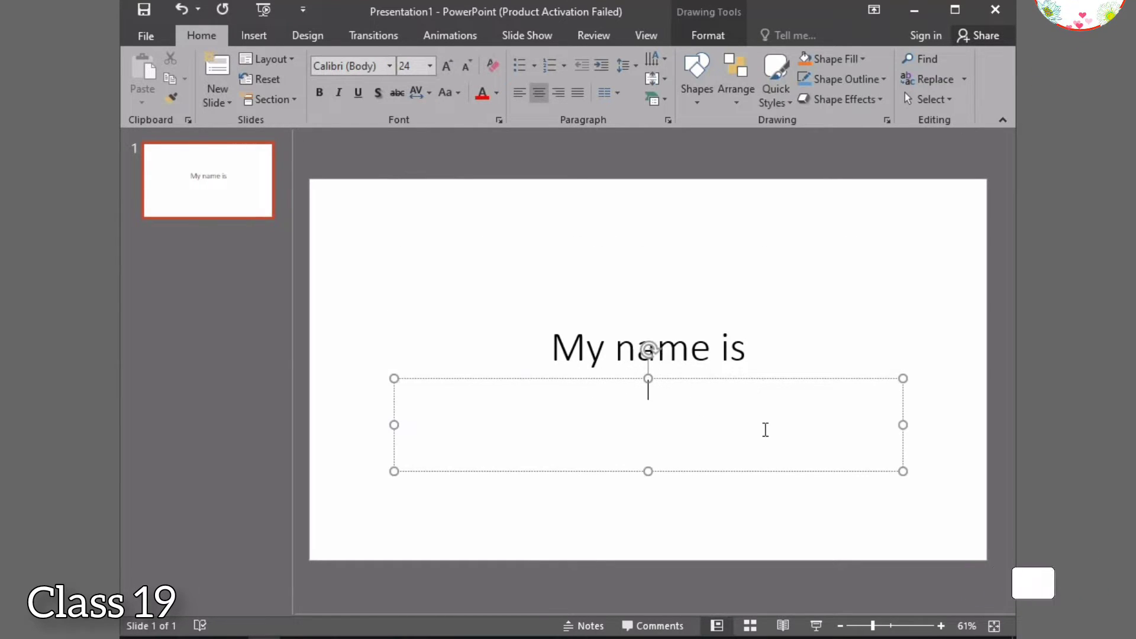
text(Sadam Hussain)
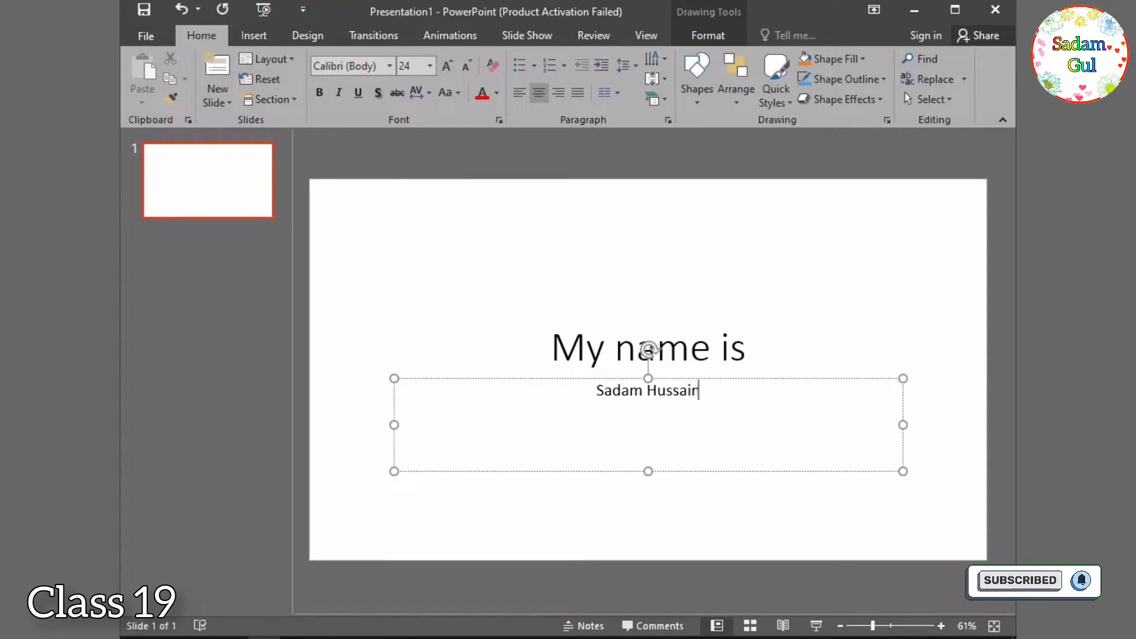
Step: Shrink the title box to fit 'My name is'
click(422, 290)
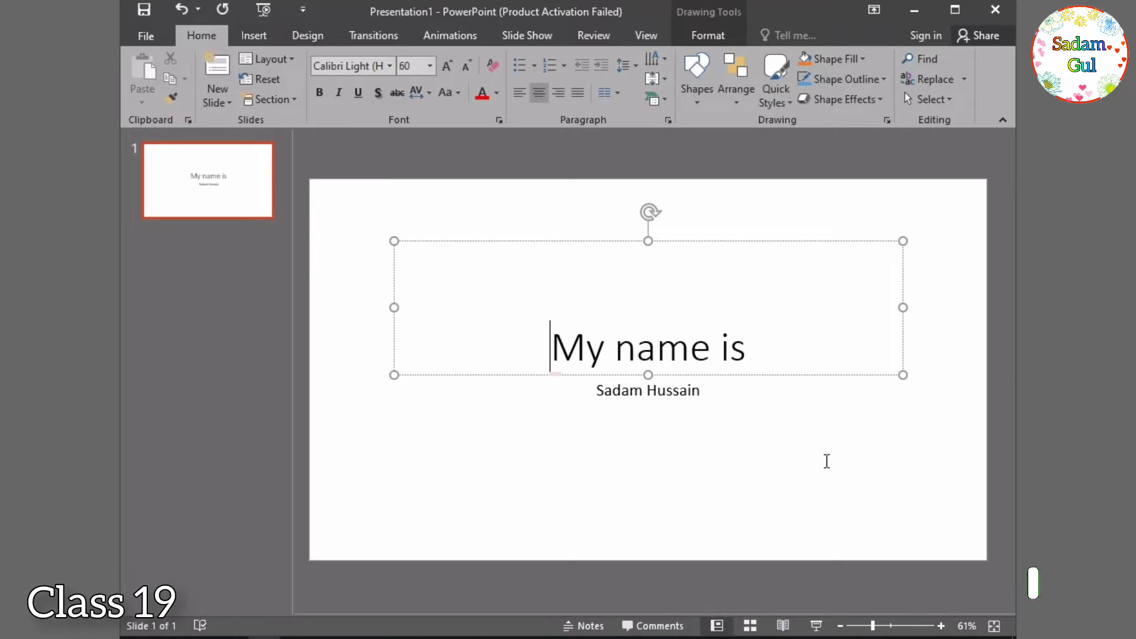
click(771, 466)
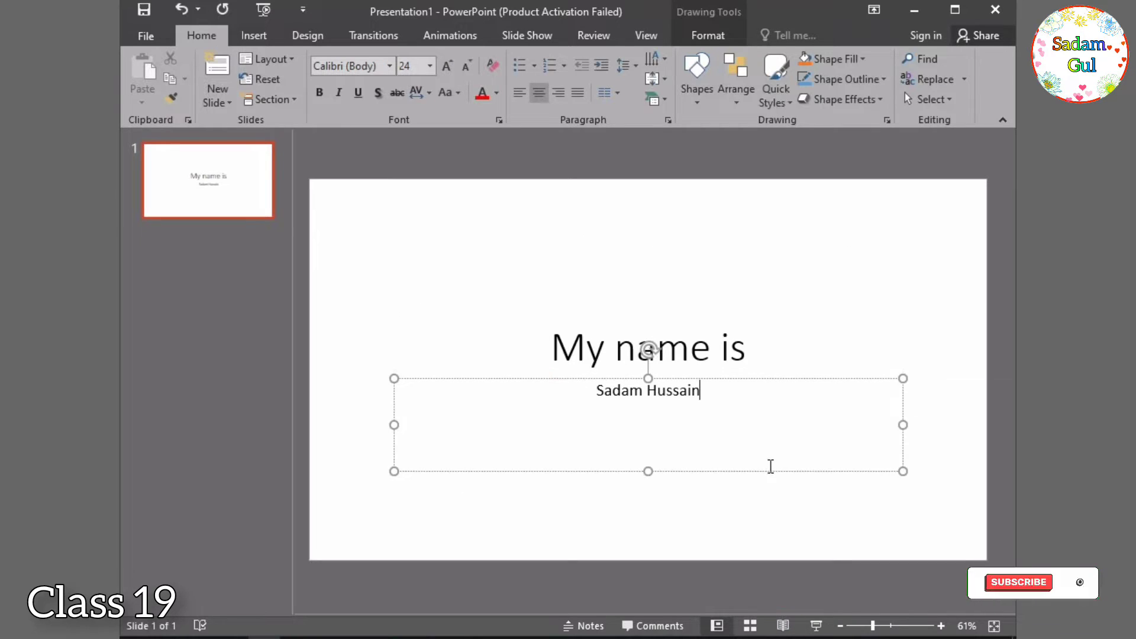
click(616, 347)
drag(903, 371, 629, 306)
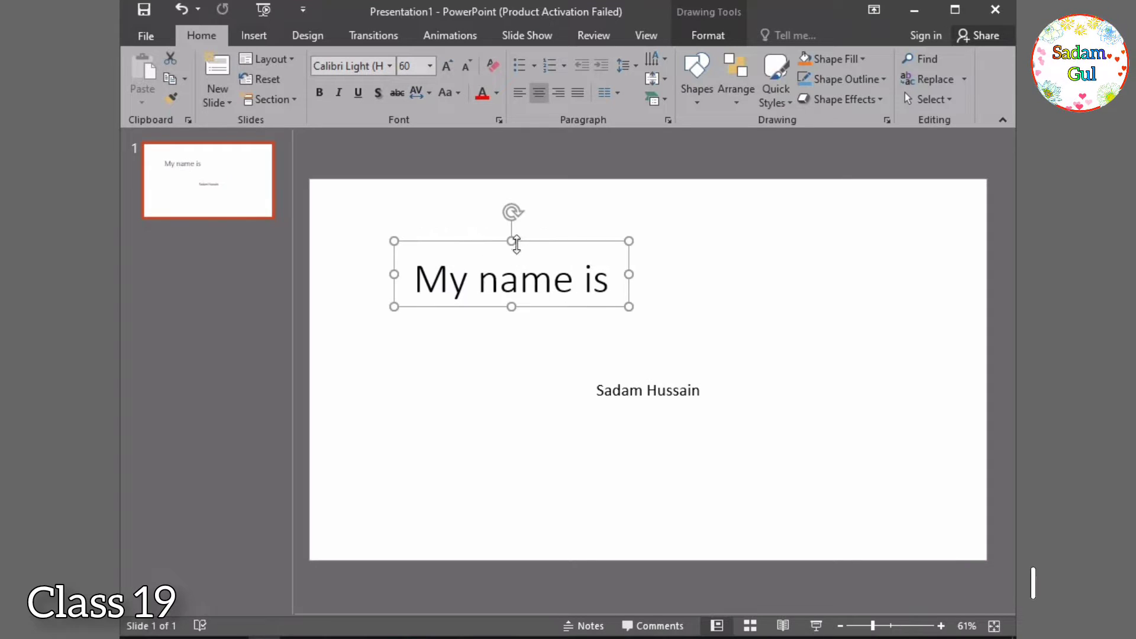
Step: Shrink the name box around the name and move it up just below the title
click(641, 376)
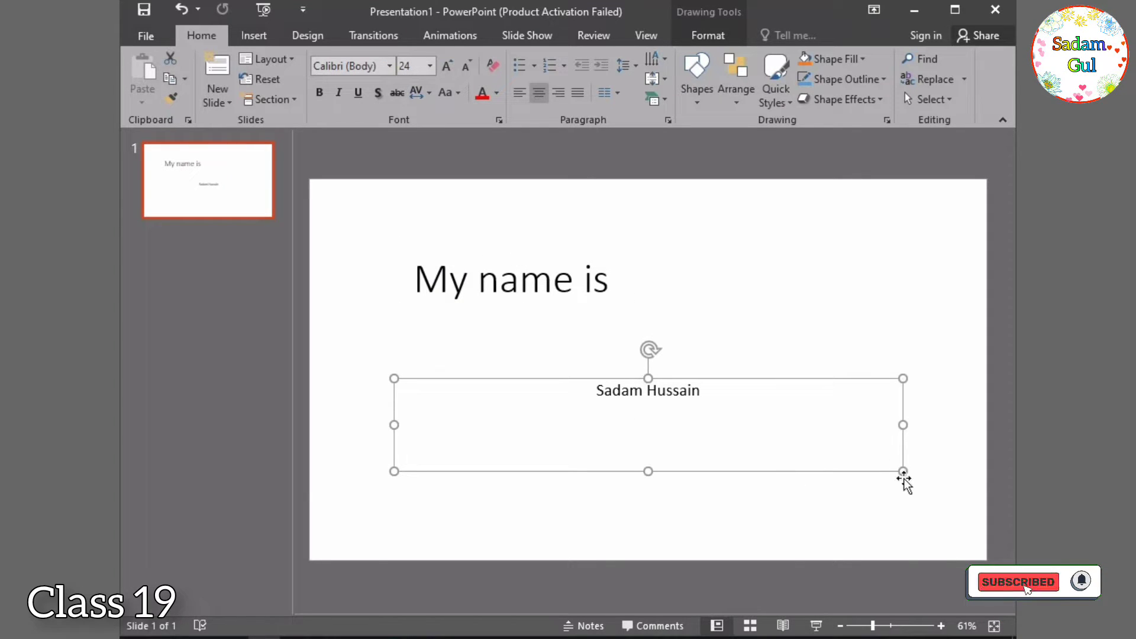
mouse_move(901, 472)
mouse_down()
mouse_move(769, 438)
mouse_move(604, 419)
mouse_up()
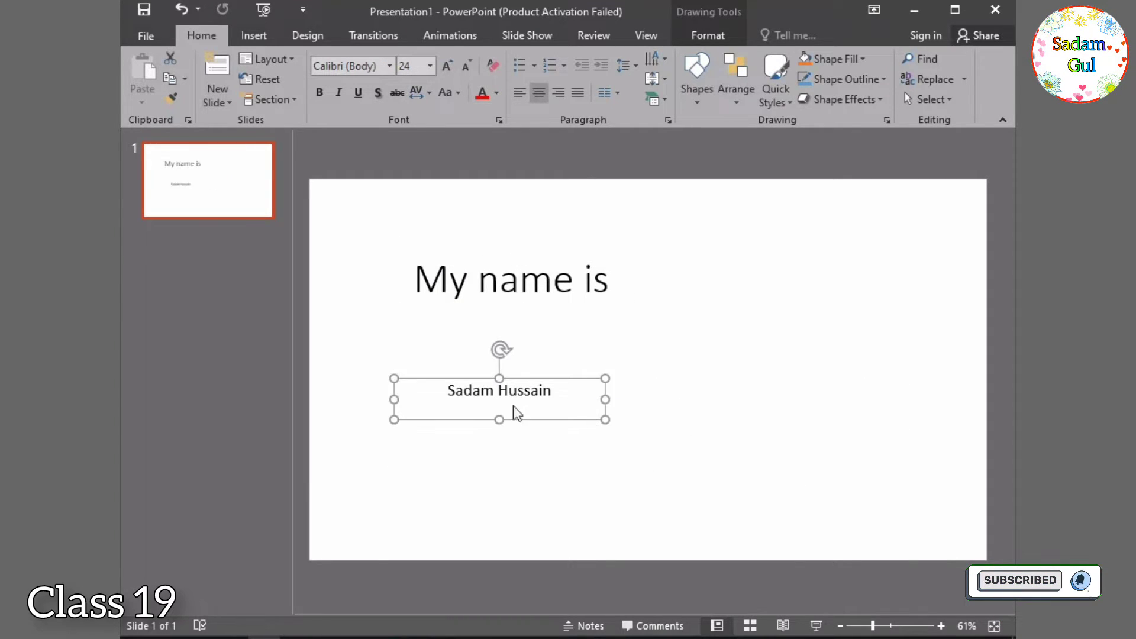
click(517, 385)
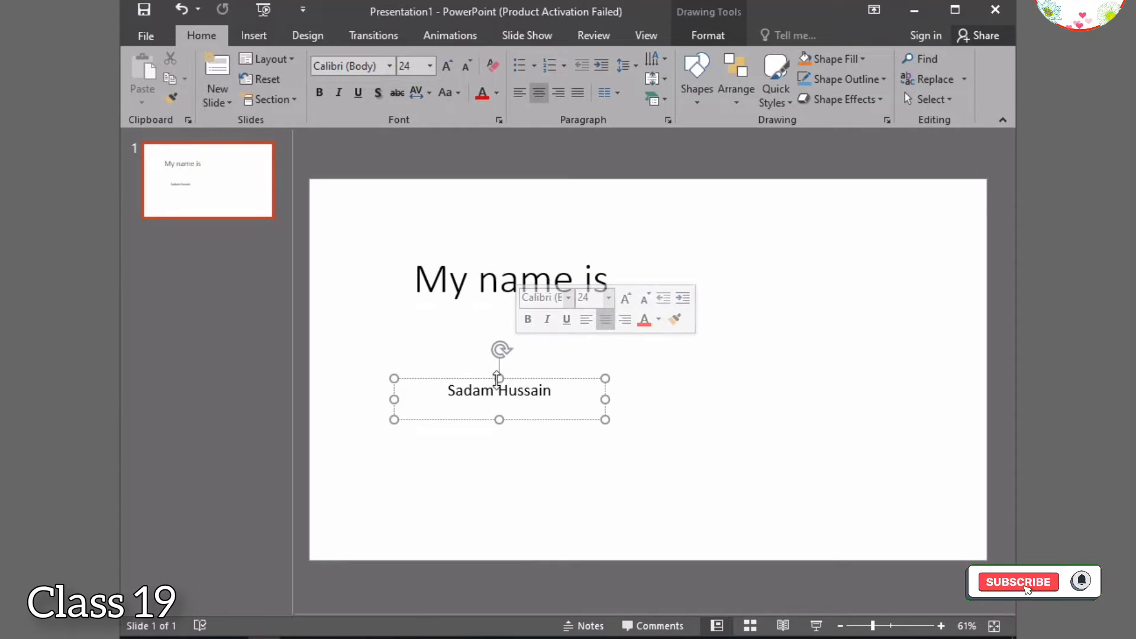
drag(505, 381, 516, 309)
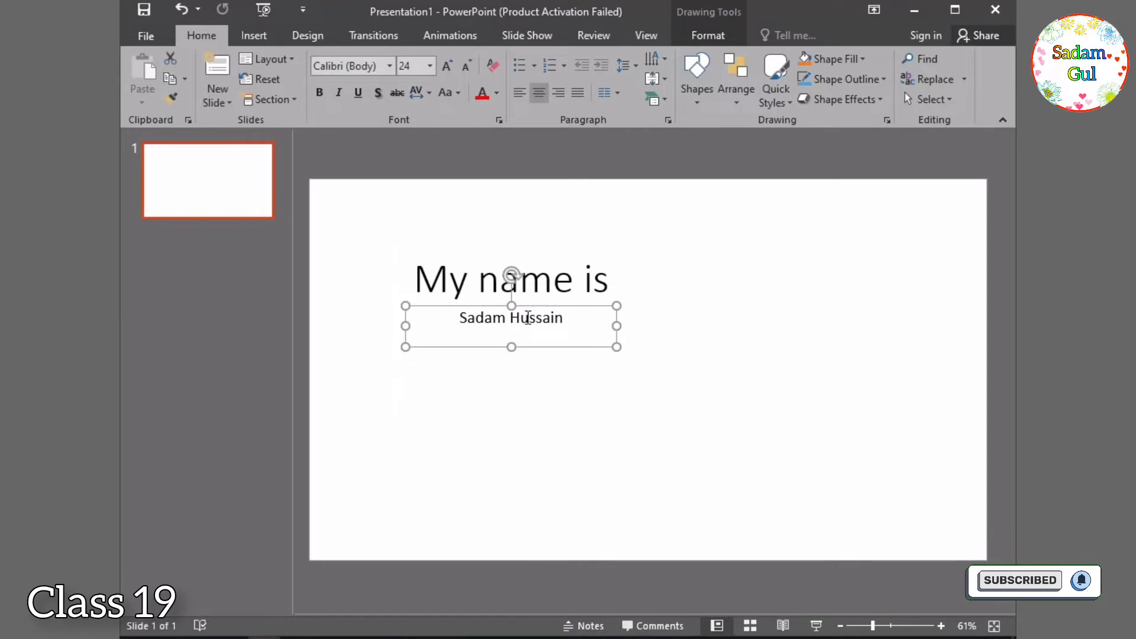
click(740, 376)
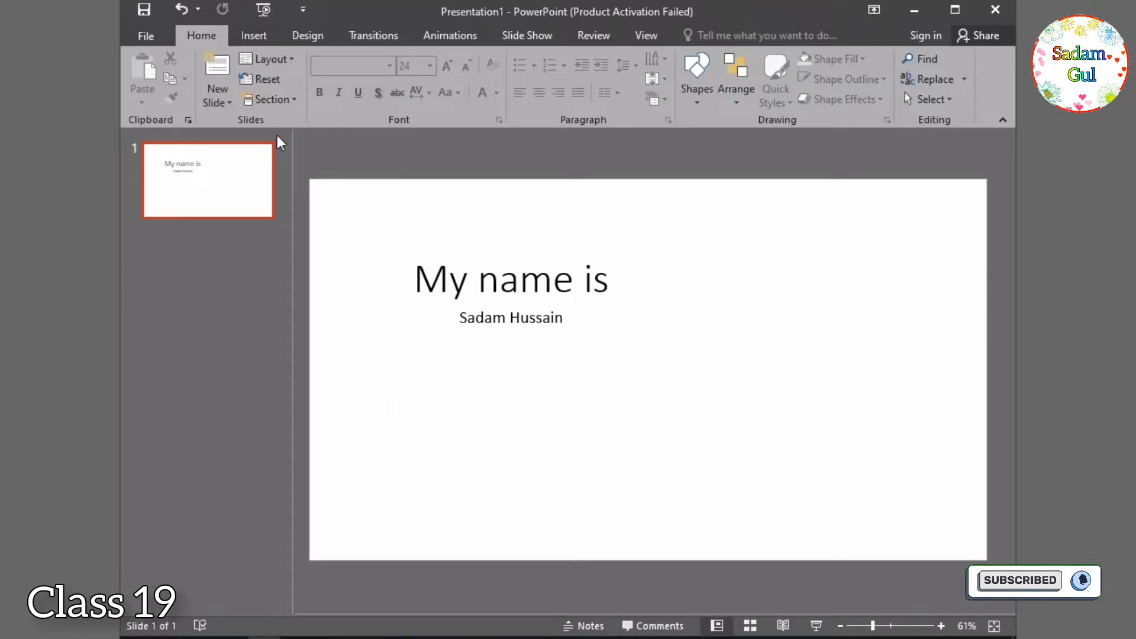
Step: Open the Choose a SmartArt Graphic dialog from the Insert tab
click(258, 33)
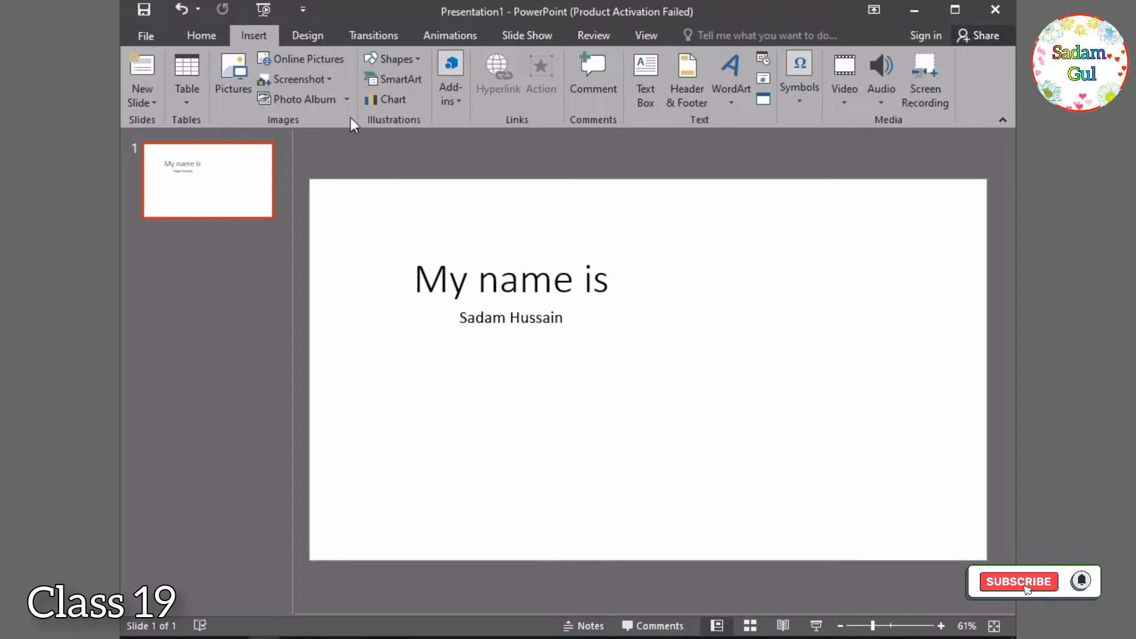
click(406, 85)
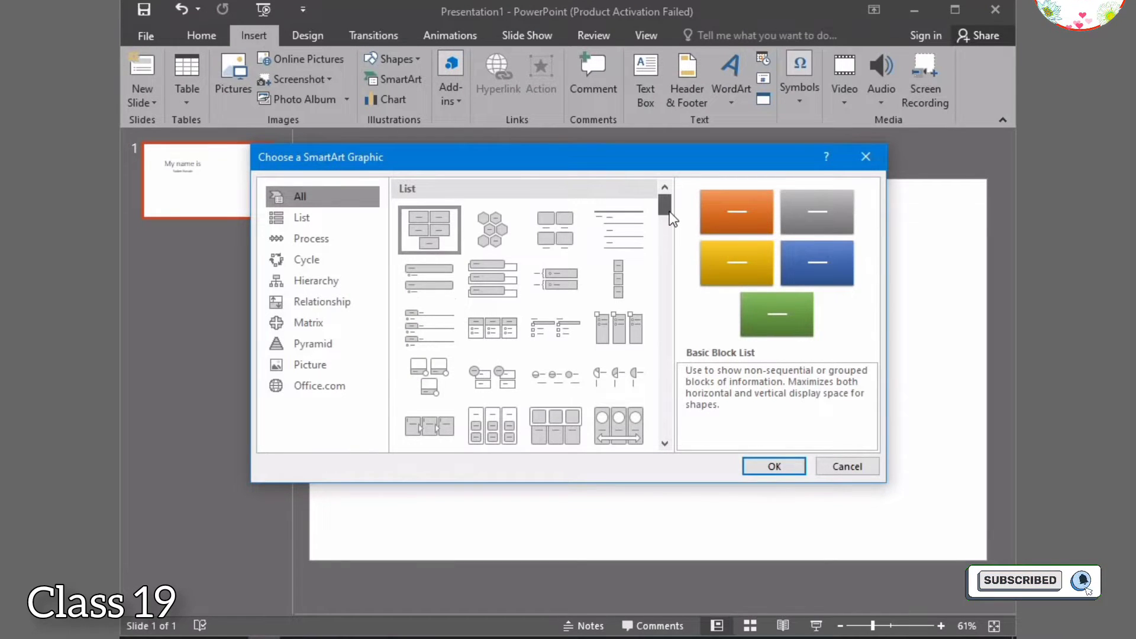
mouse_move(670, 214)
mouse_down()
mouse_move(665, 423)
mouse_move(642, 198)
mouse_up()
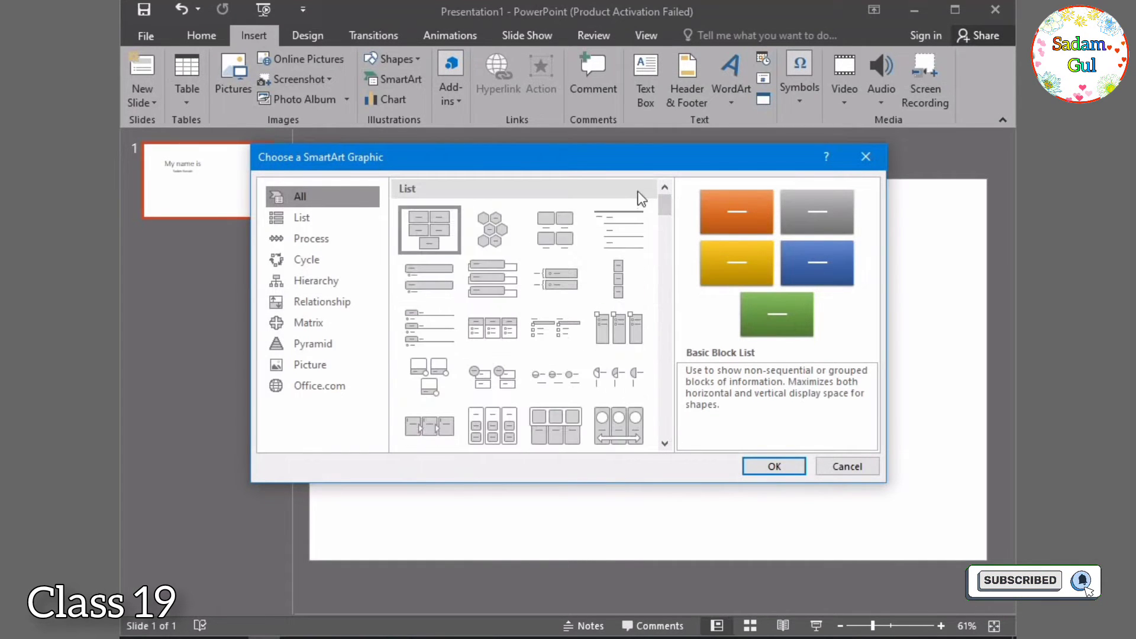
Step: Browse the layout categories, then pick Basic Radial under Cycle
click(349, 227)
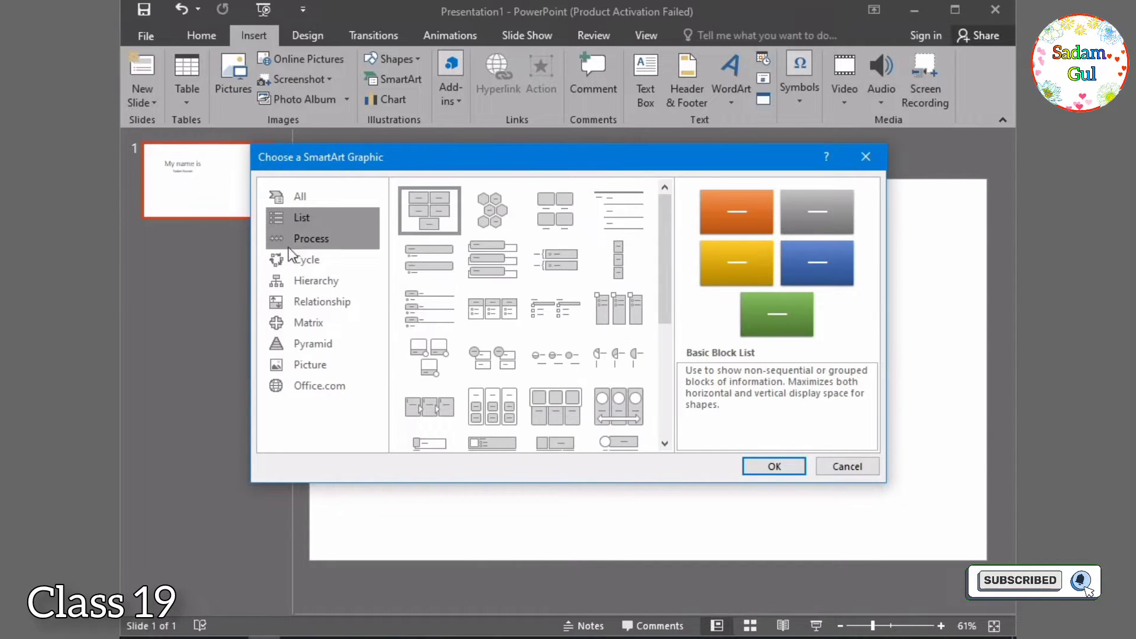
click(307, 239)
click(358, 260)
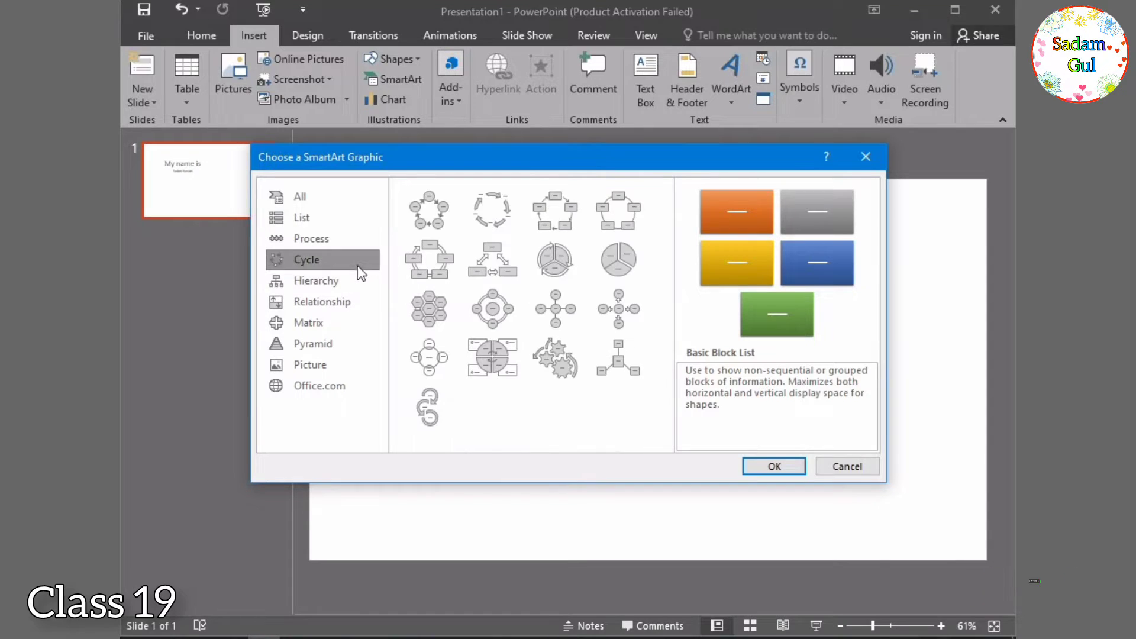
click(337, 280)
click(337, 301)
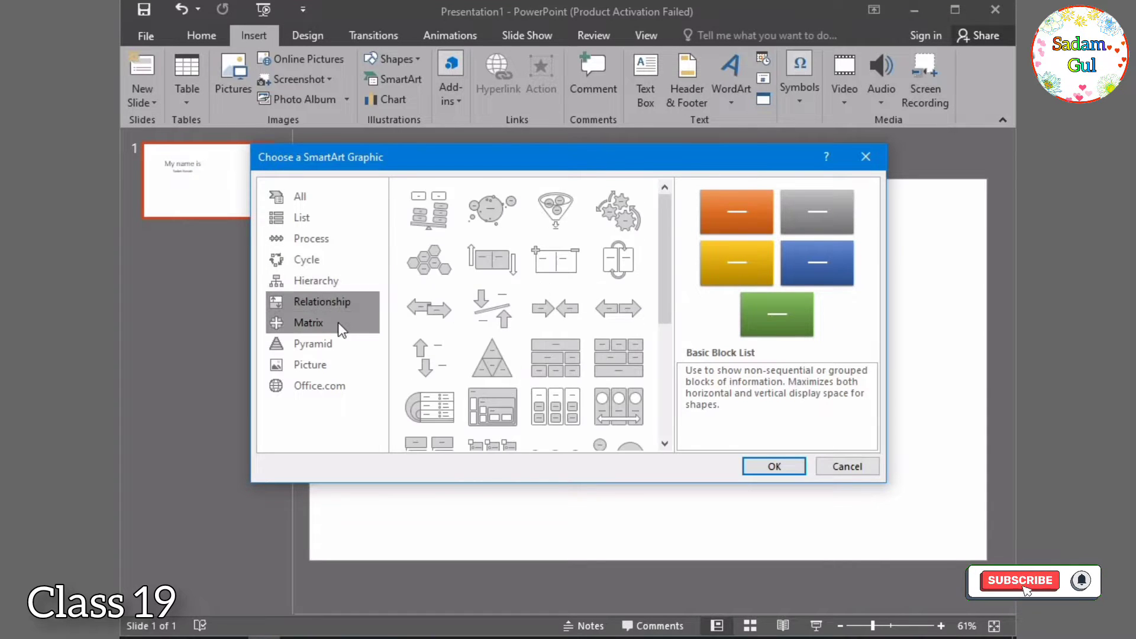
click(337, 322)
click(346, 343)
click(349, 370)
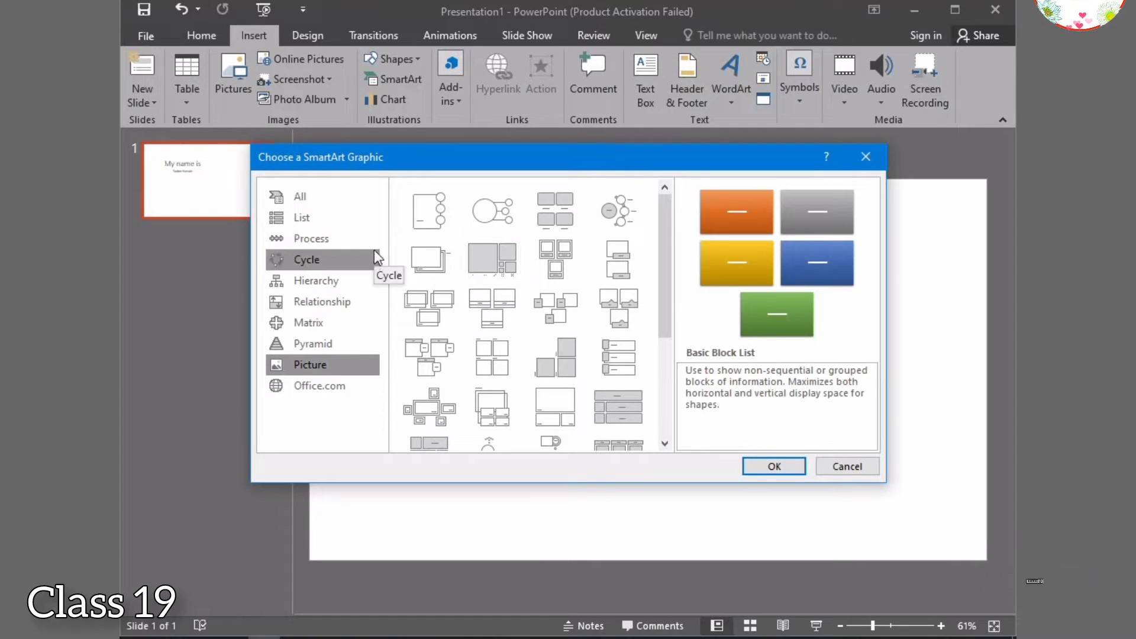
click(314, 223)
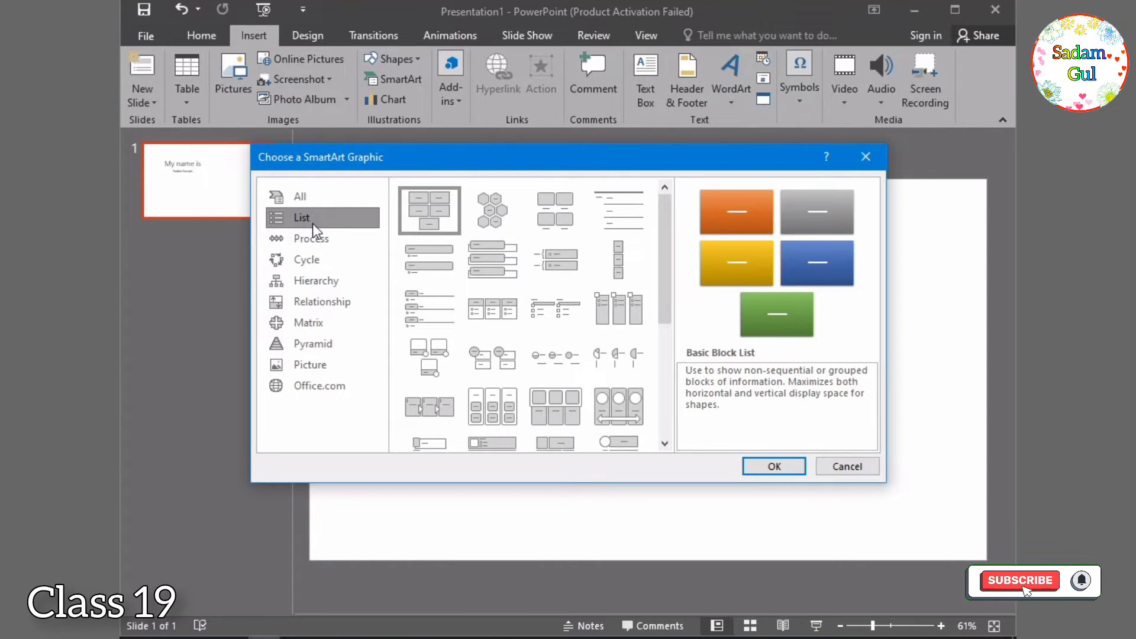
click(325, 252)
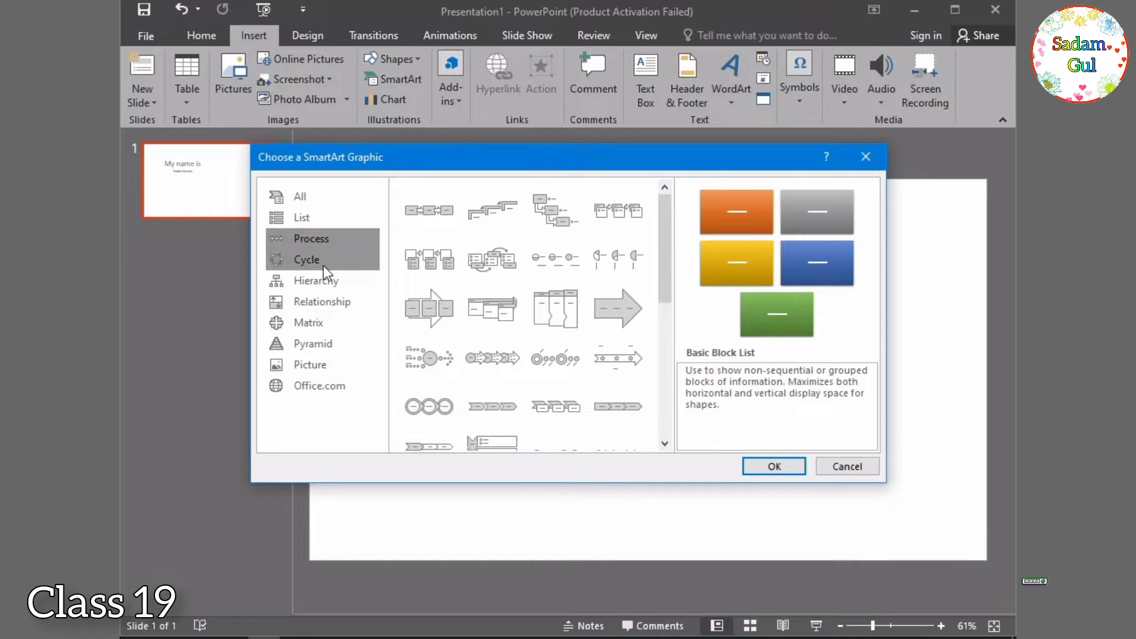
click(324, 263)
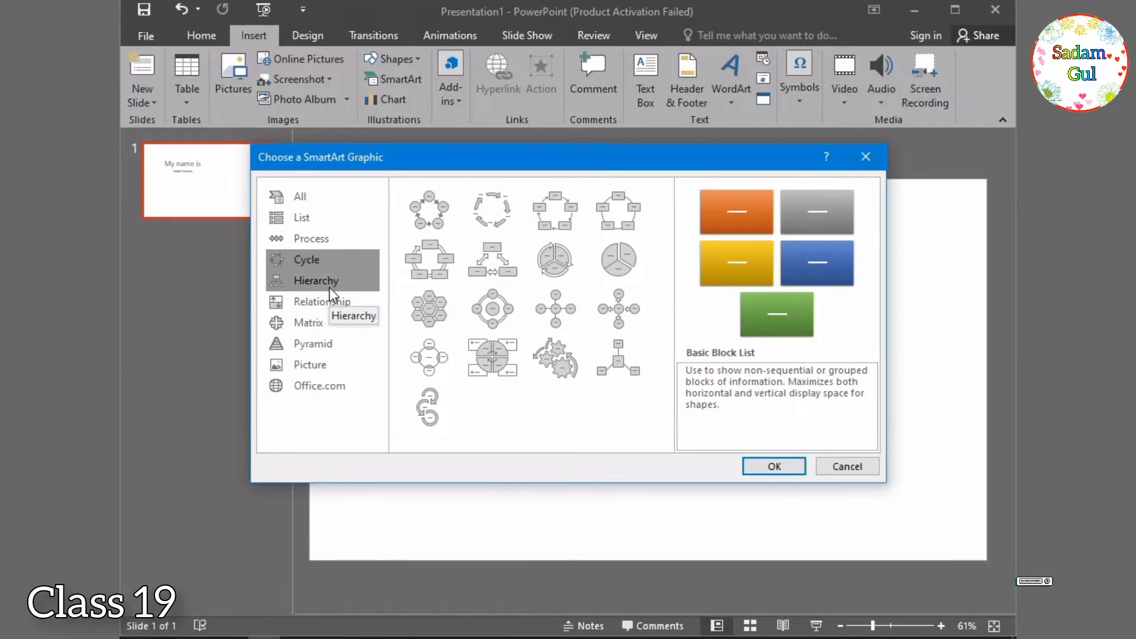
click(566, 315)
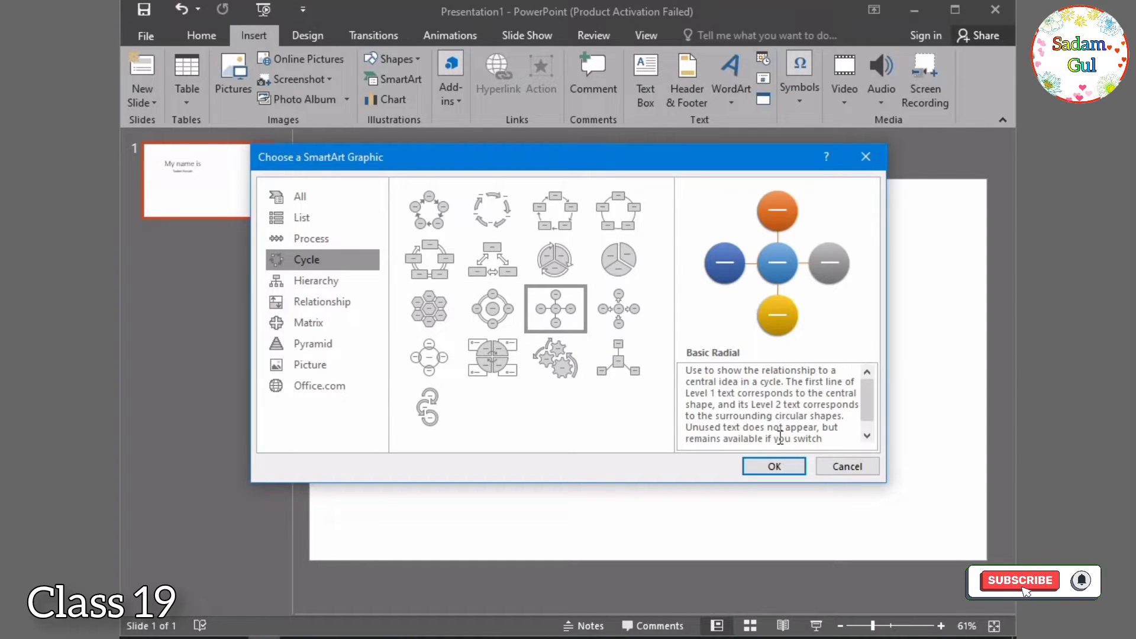
Step: Insert the Basic Radial graphic, shrink it and move it right, clear of the title
click(788, 468)
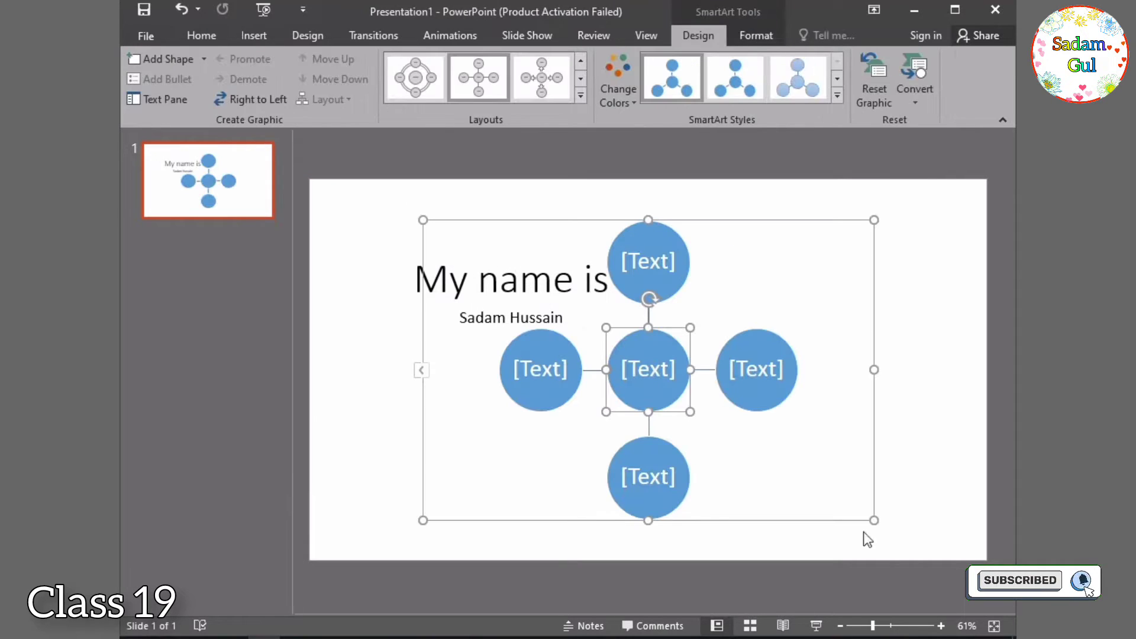
drag(870, 517, 788, 464)
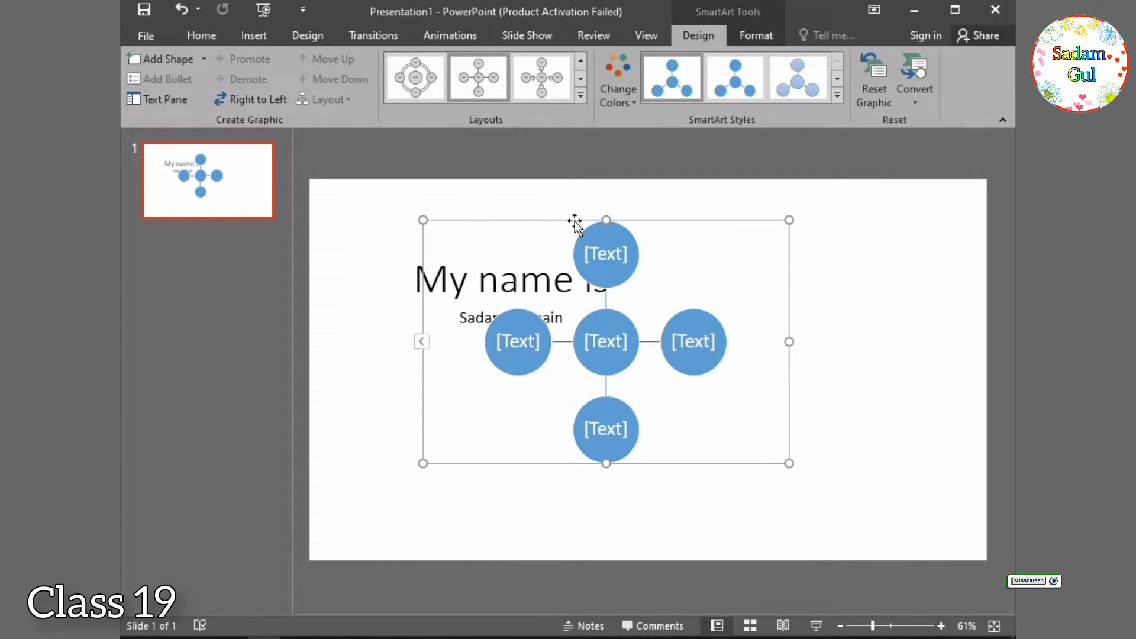
drag(590, 224, 750, 252)
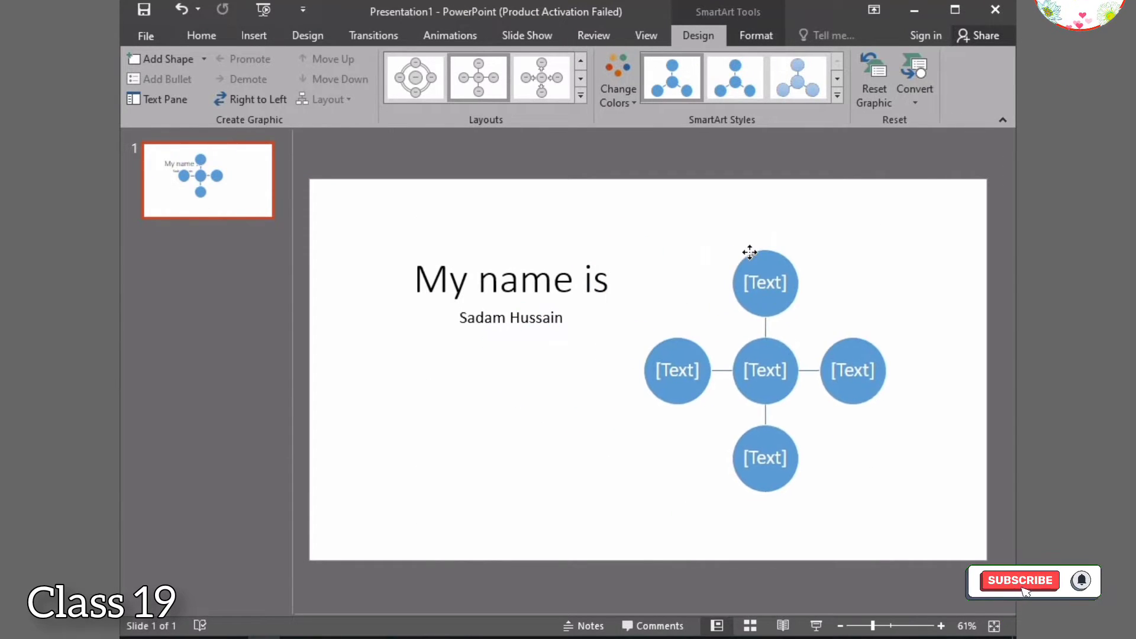
Step: Label the outer circles a (top), c (left), d (bottom) and f (right)
click(776, 294)
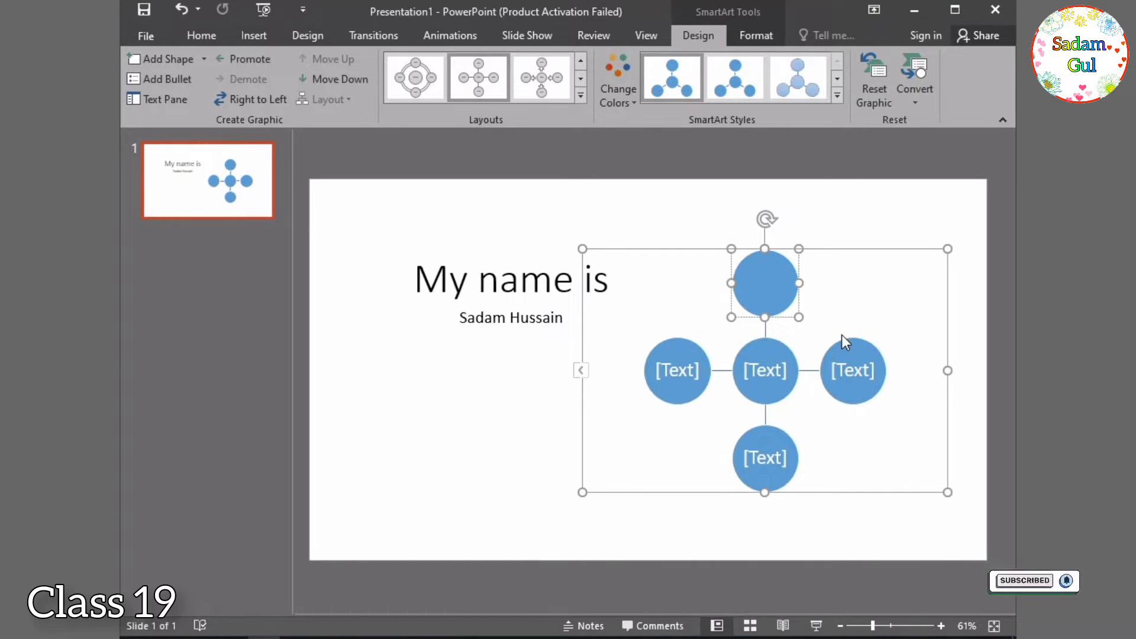
text(a)
click(774, 383)
text(b)
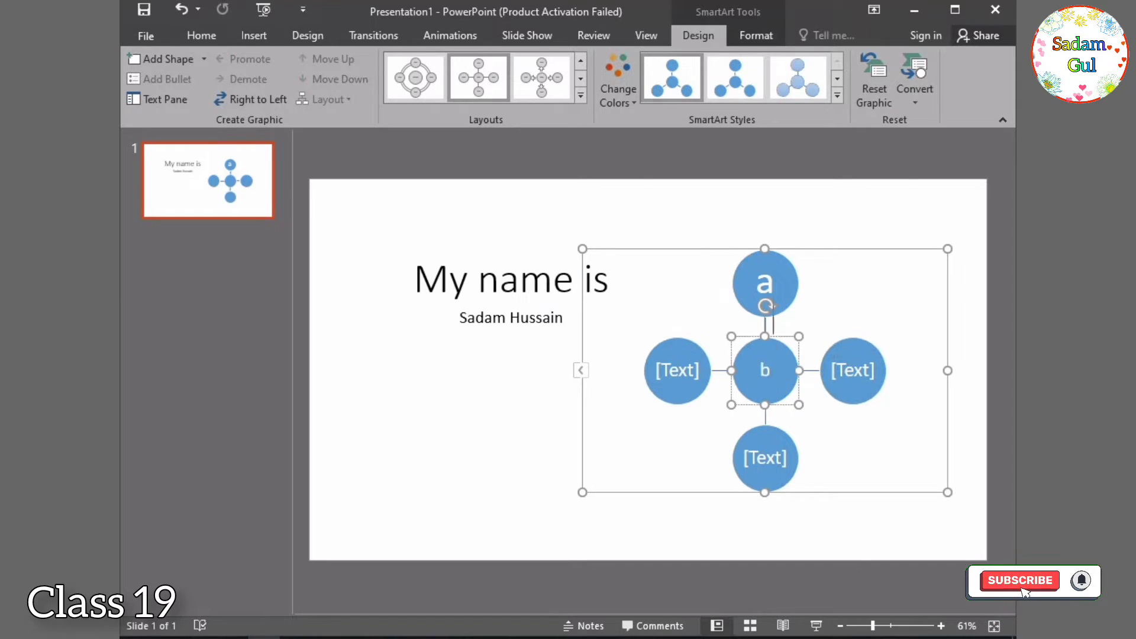
click(698, 385)
text(c)
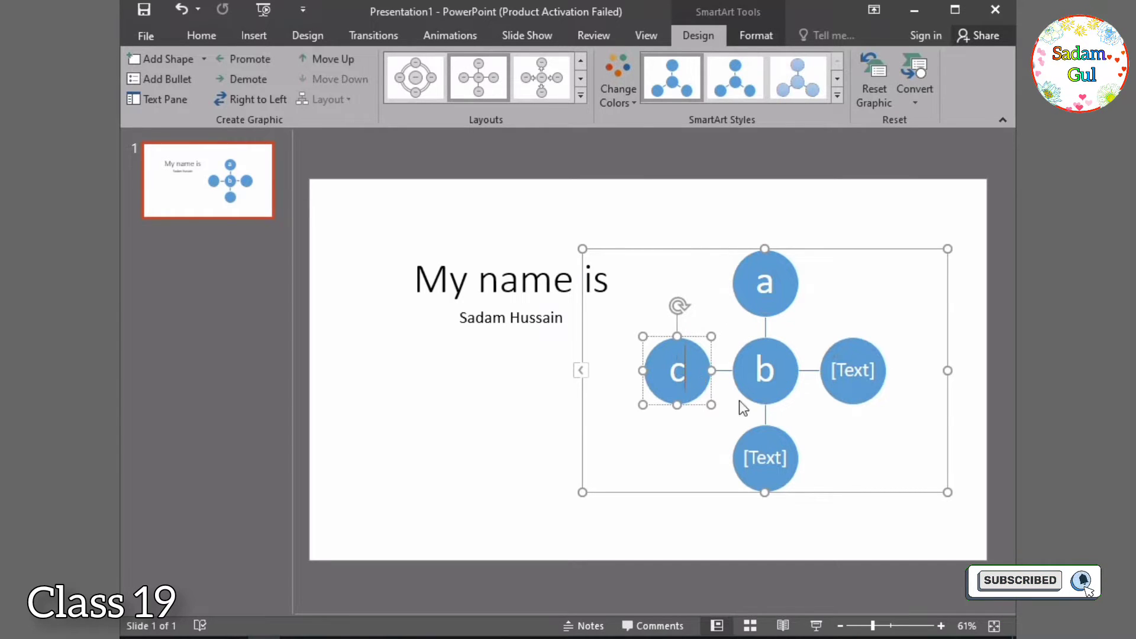
click(779, 448)
text(d)
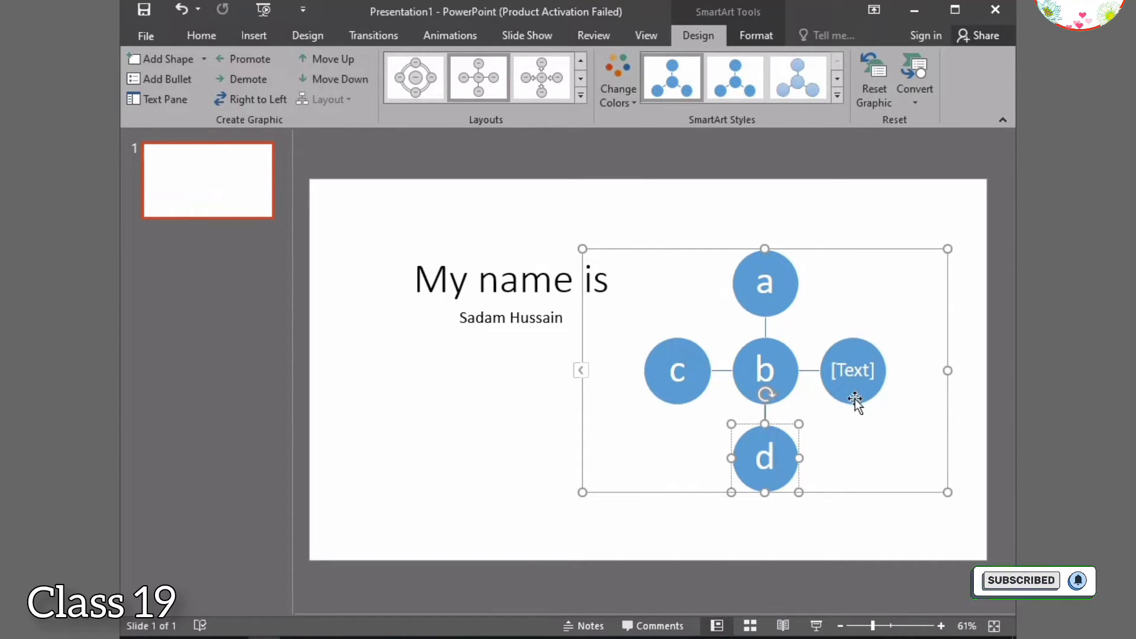
click(855, 394)
text(f)
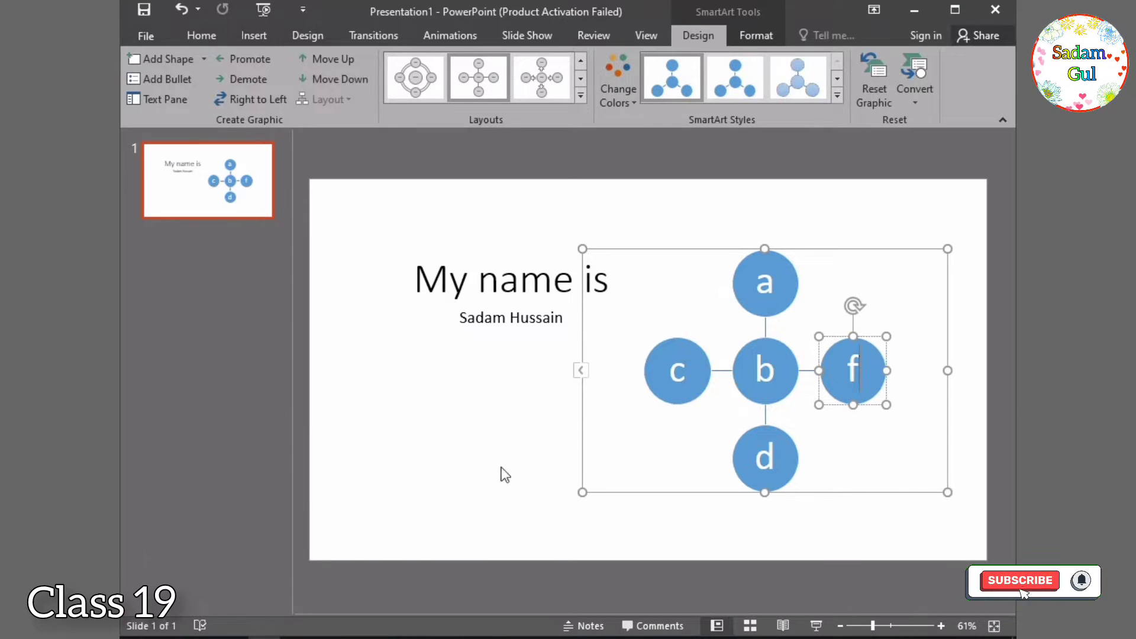
click(452, 428)
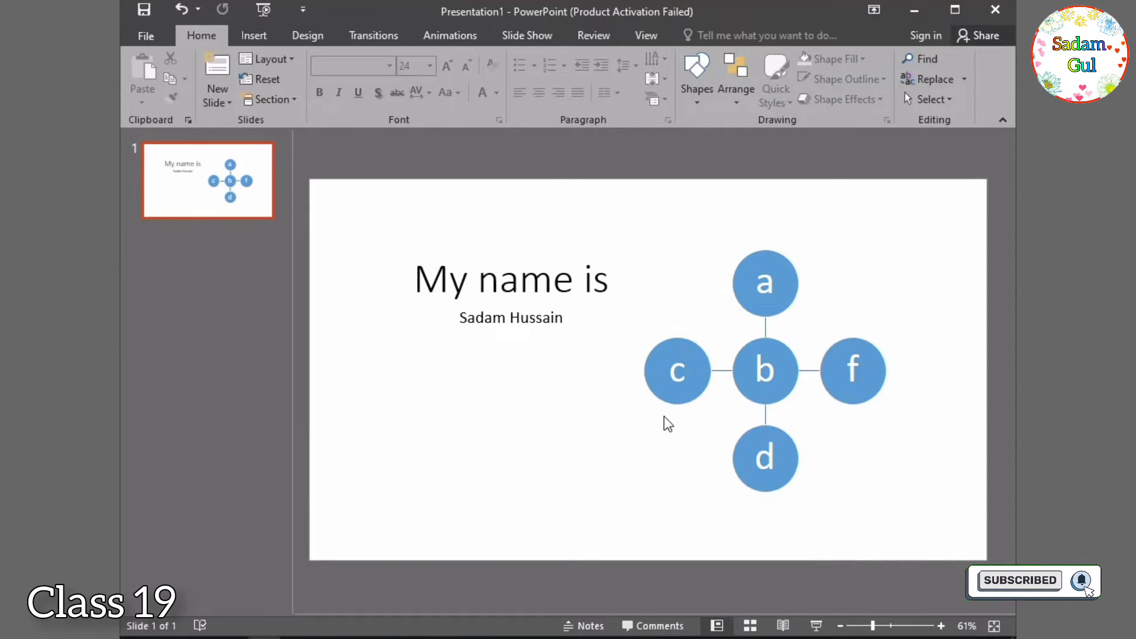
click(772, 373)
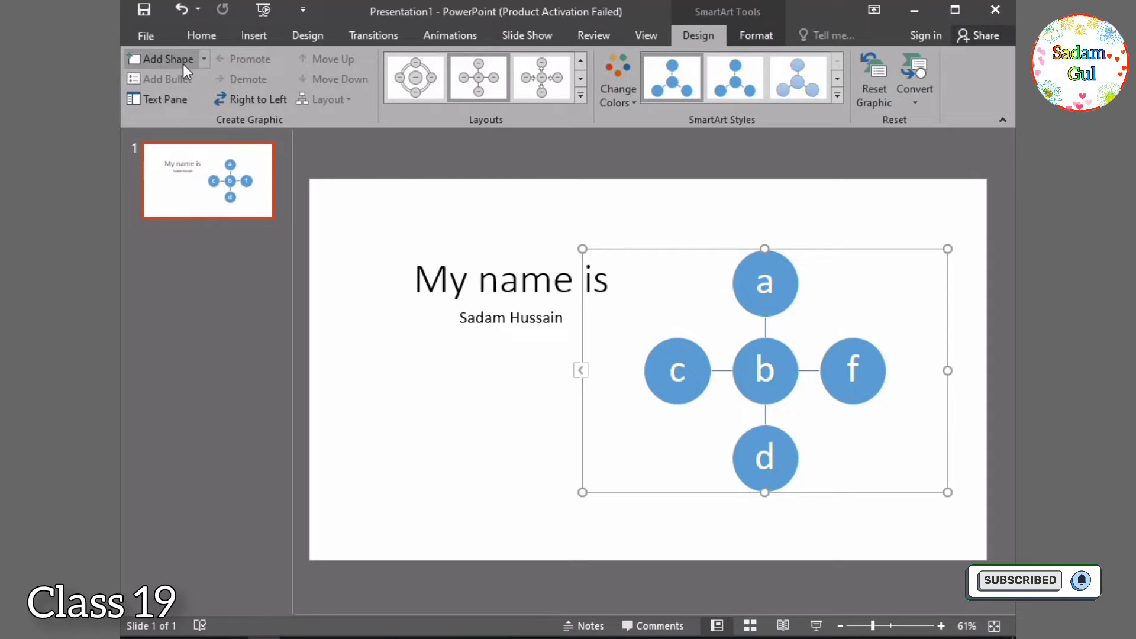
Step: Add a fifth outer circle g and recolour the diagram with a Colorful multicoloured scheme
click(168, 60)
text(g)
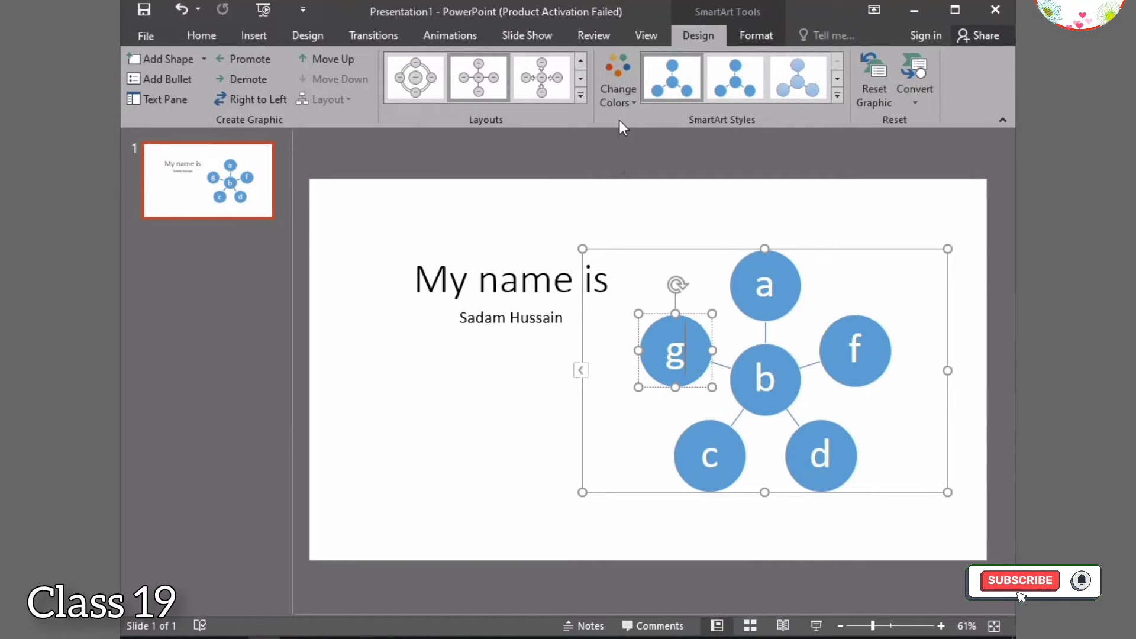
click(625, 102)
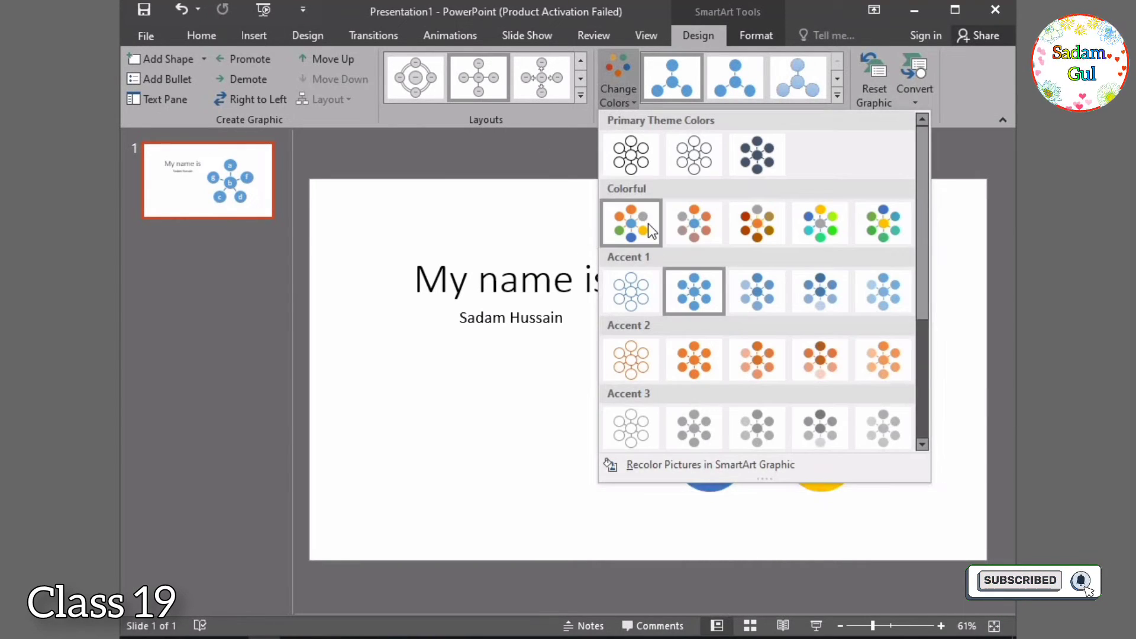
click(819, 222)
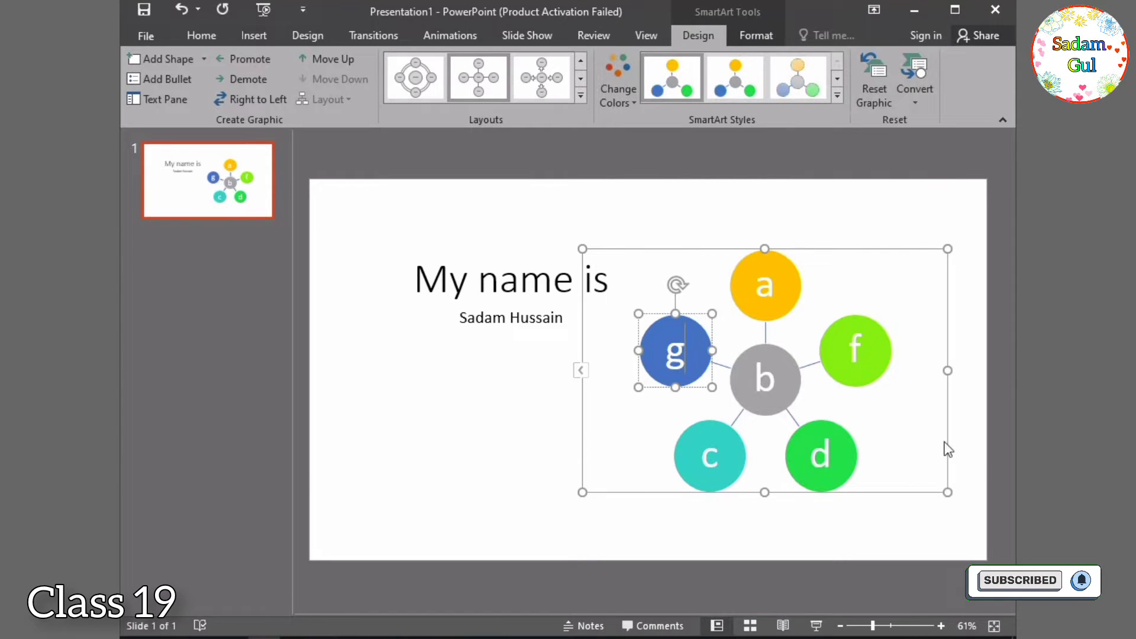
Step: Apply a glossy 3-D SmartArt style to the diagram's circles
click(837, 95)
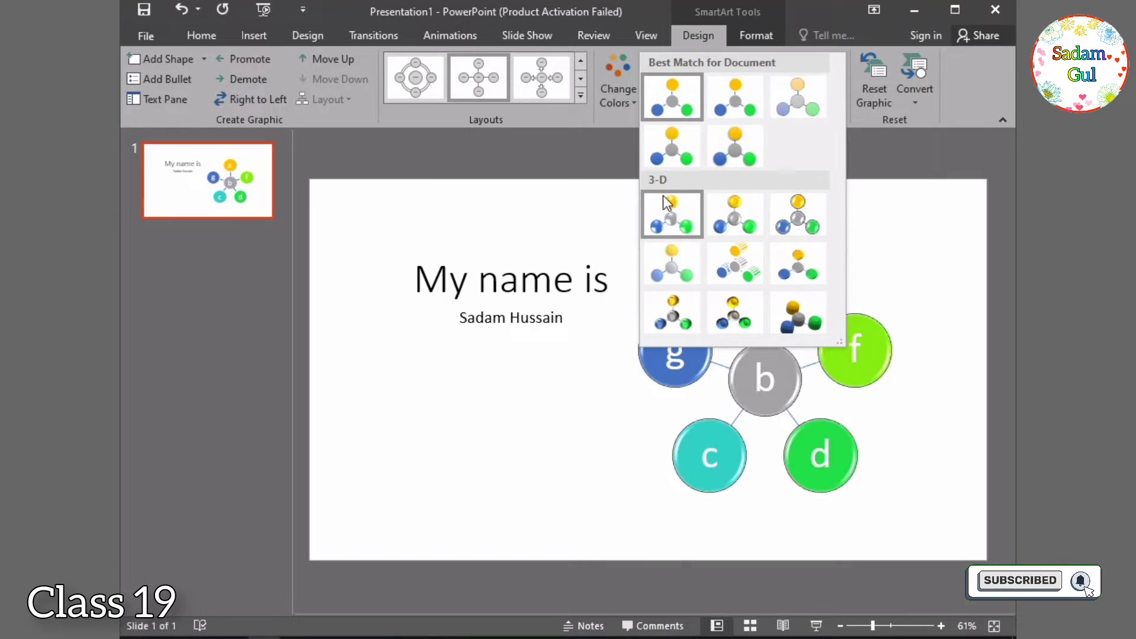
click(786, 213)
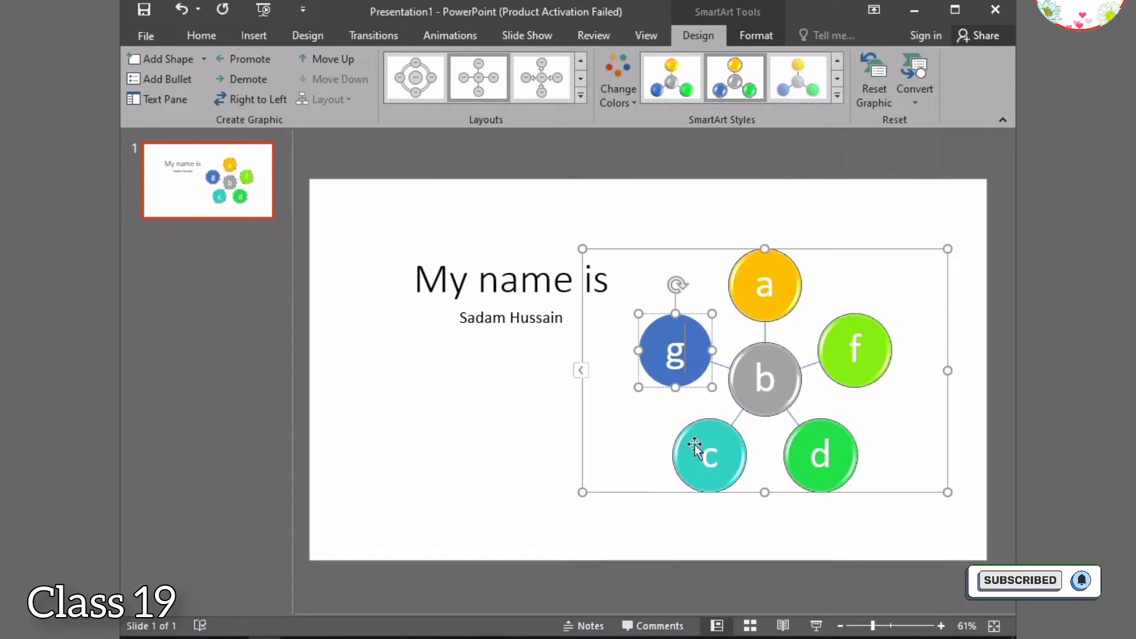
click(698, 226)
click(842, 258)
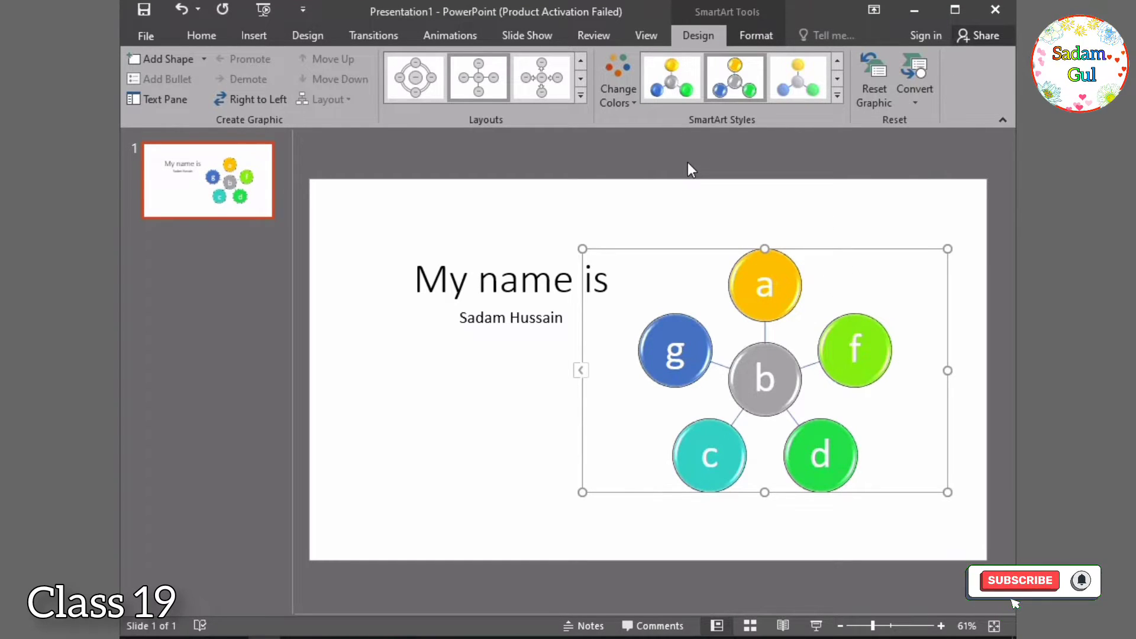
Step: Drag circle a to the upper-left position, trying Right to Left and reverting it
mouse_move(782, 286)
mouse_down()
mouse_move(708, 356)
mouse_move(751, 285)
mouse_move(790, 296)
mouse_up()
click(664, 283)
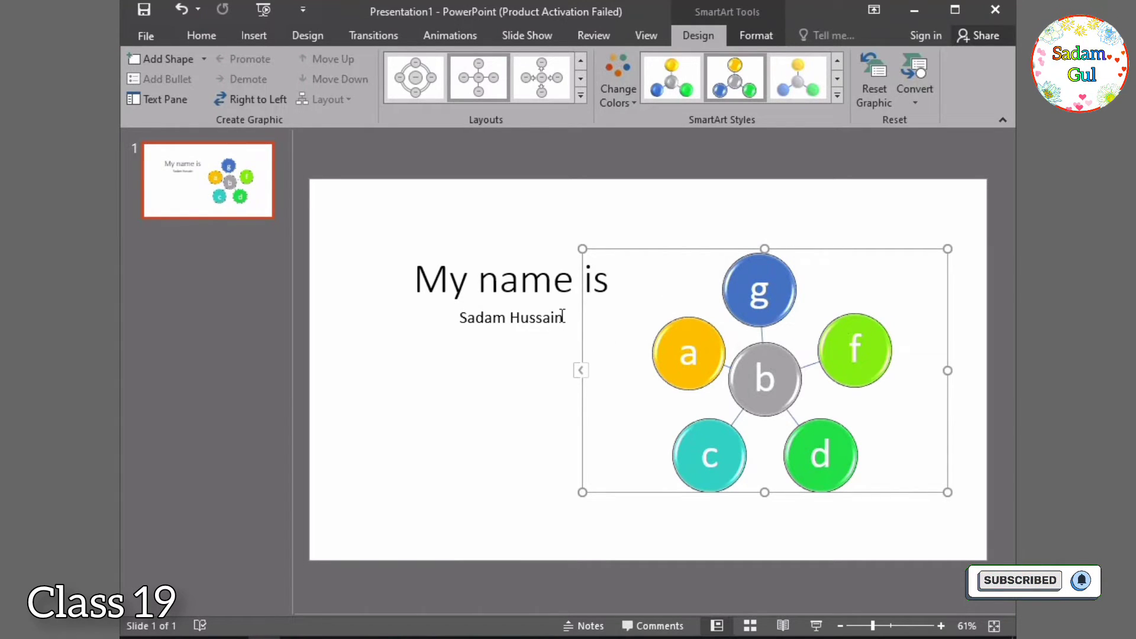
click(274, 97)
click(274, 98)
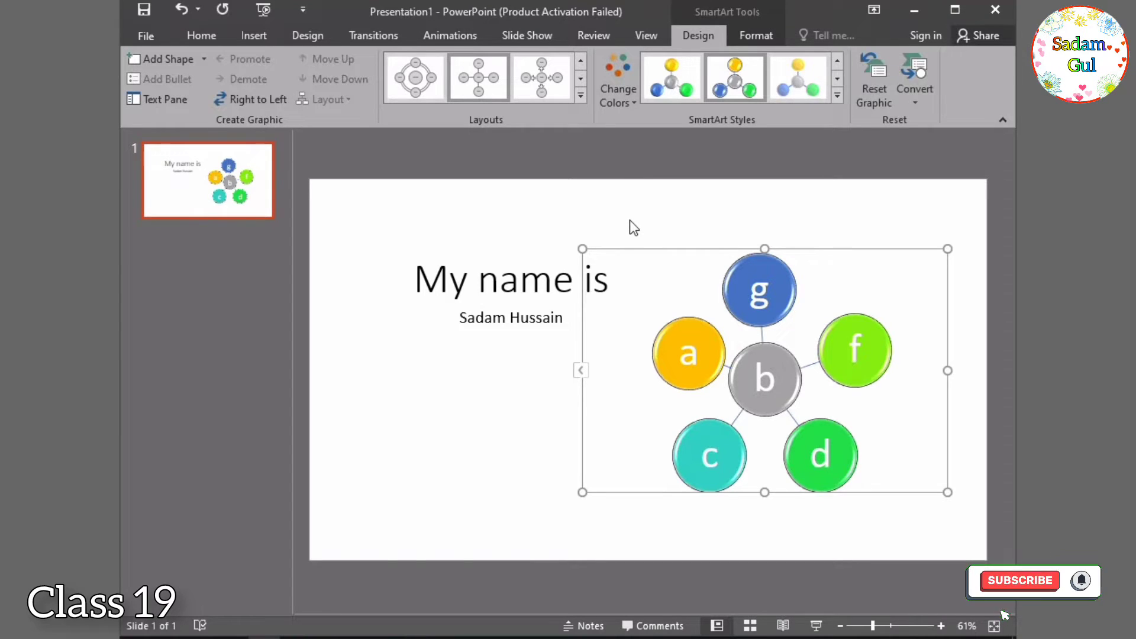
click(229, 184)
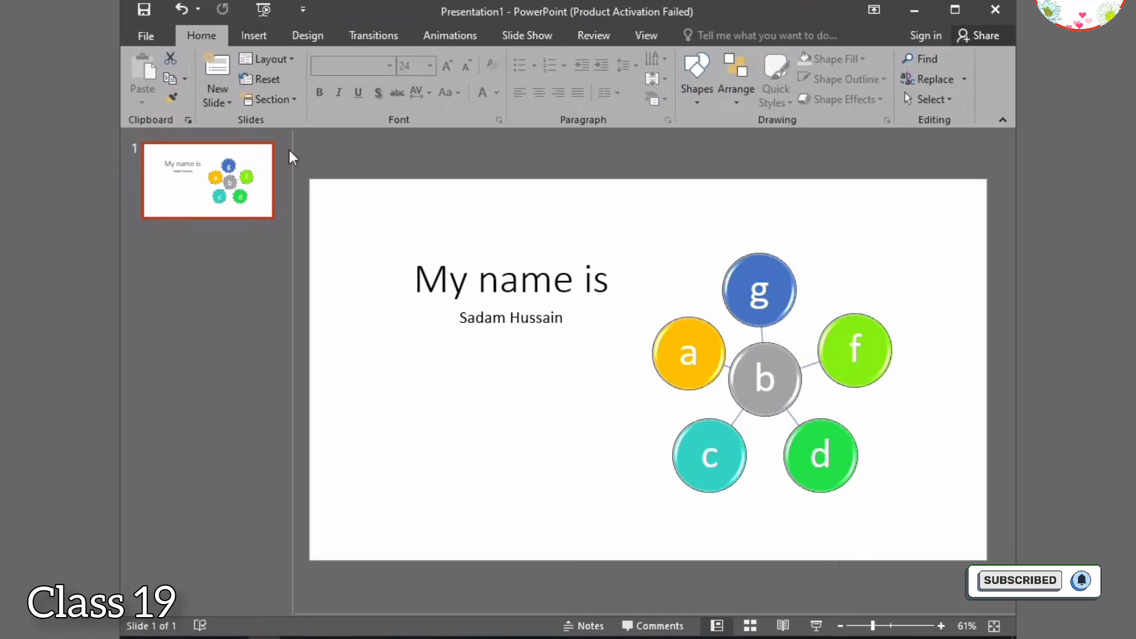
click(226, 90)
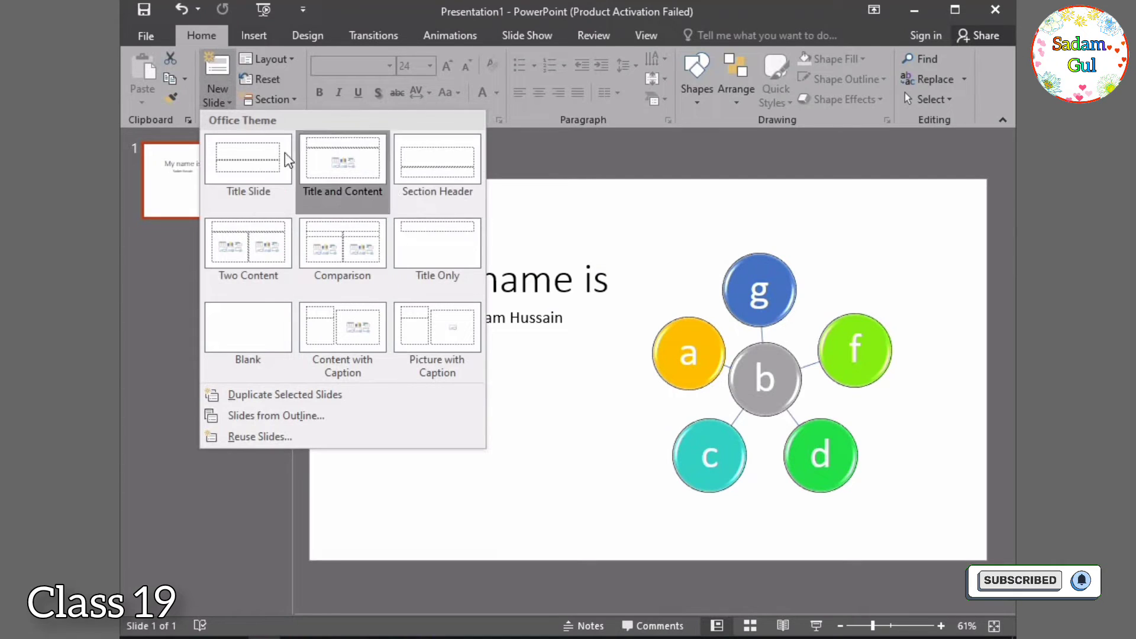
Step: Add a Title Slide and shrink its title box into the upper left
click(238, 161)
click(676, 340)
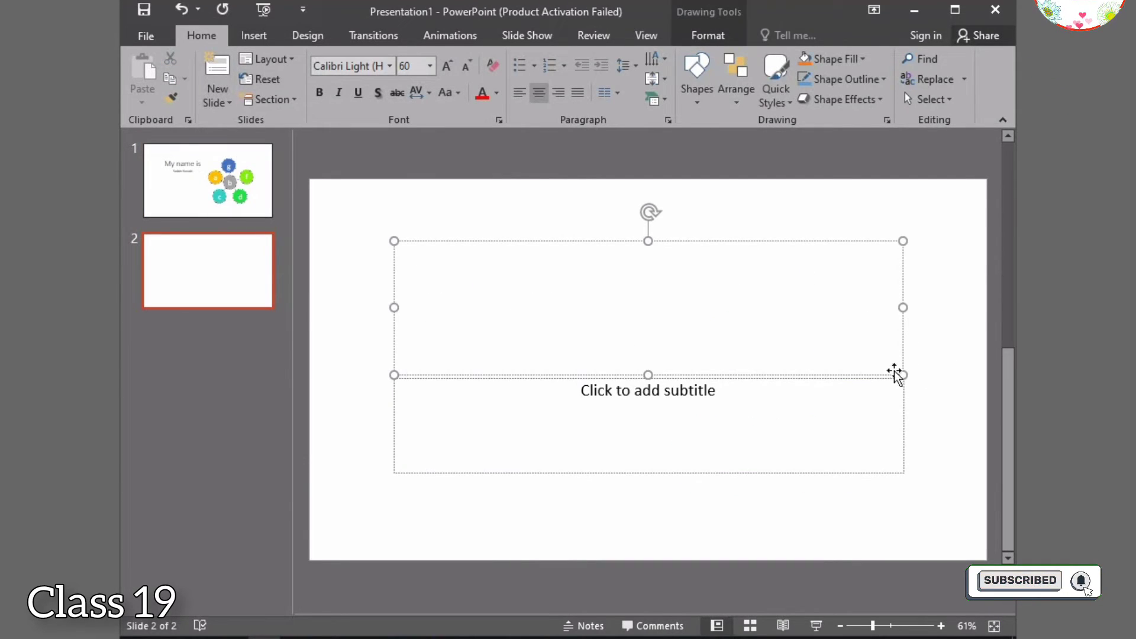
drag(903, 375, 550, 272)
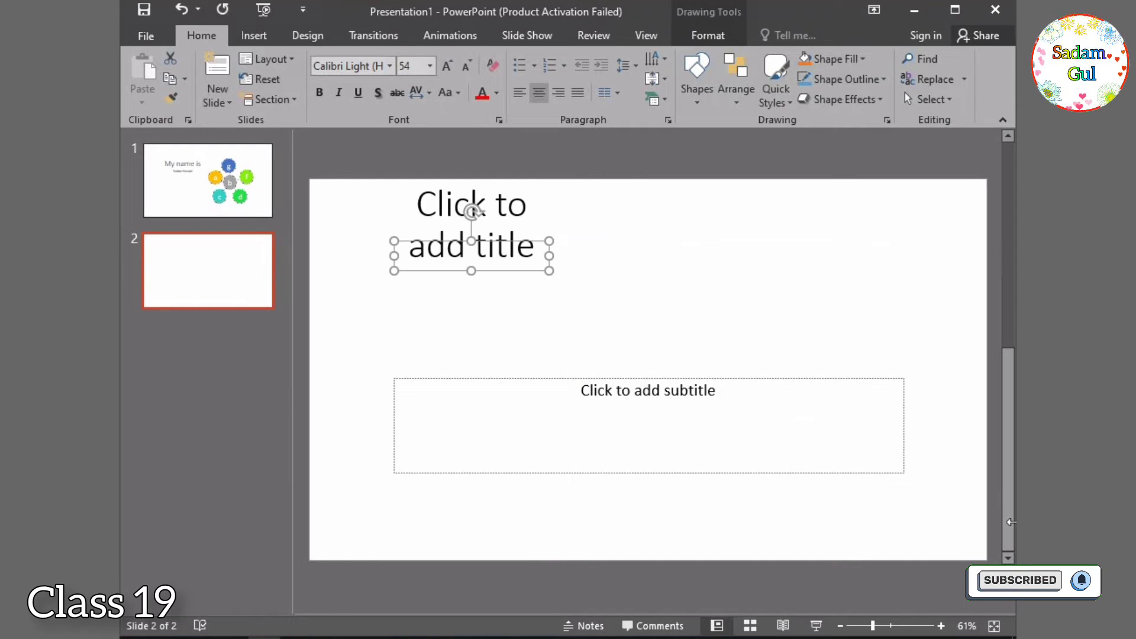
Step: Shrink the subtitle box past its top edge so it flips upside down
click(880, 449)
drag(903, 471, 514, 298)
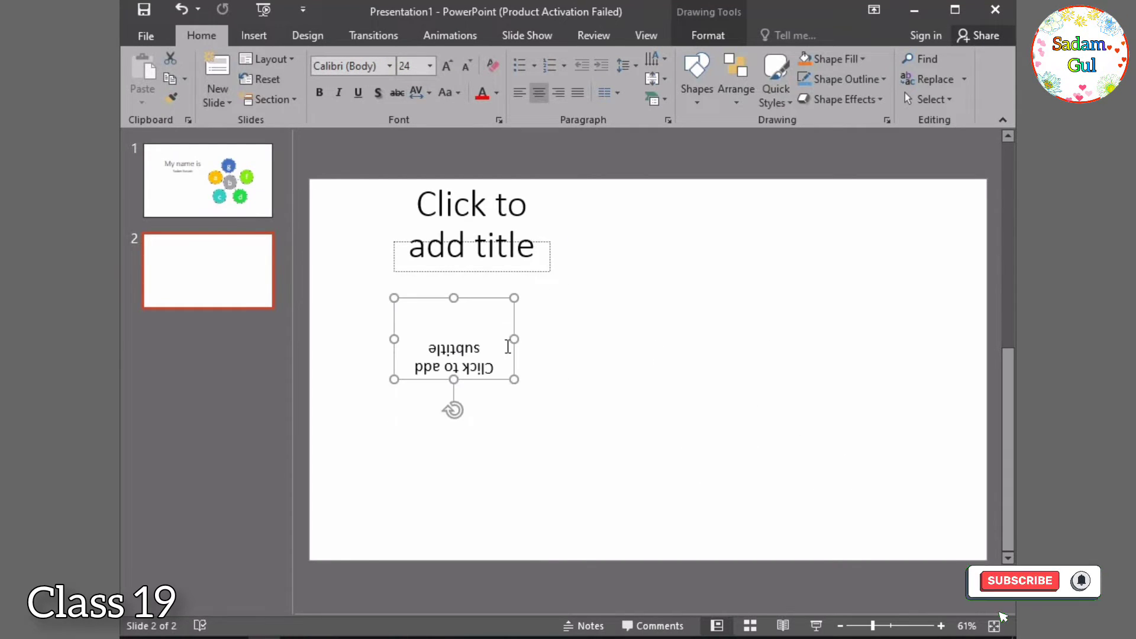
click(803, 445)
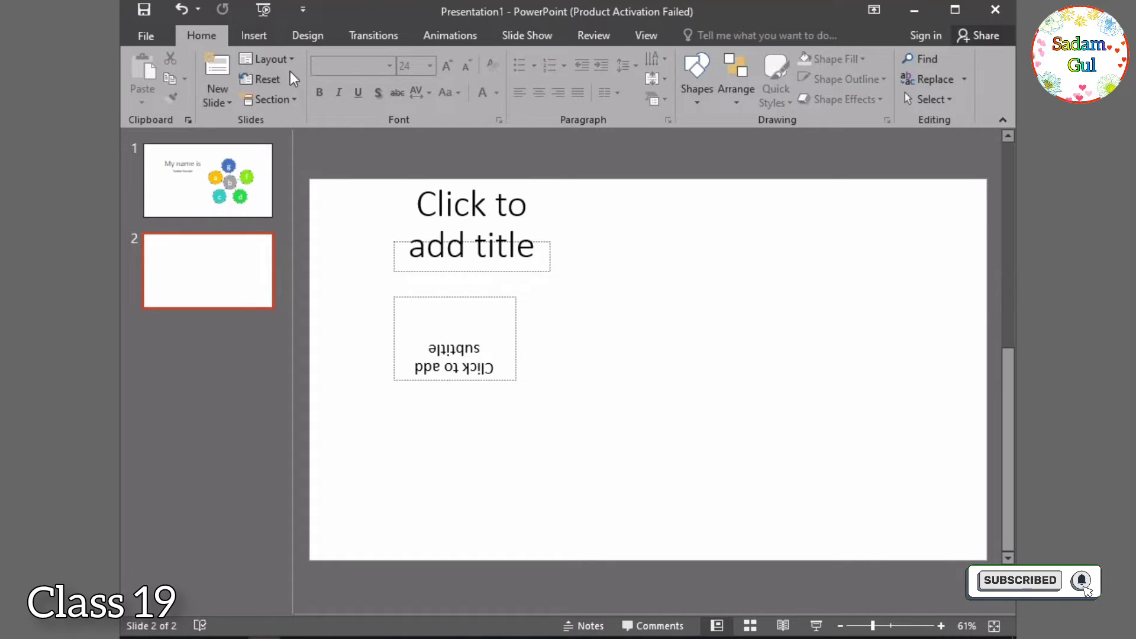
click(247, 43)
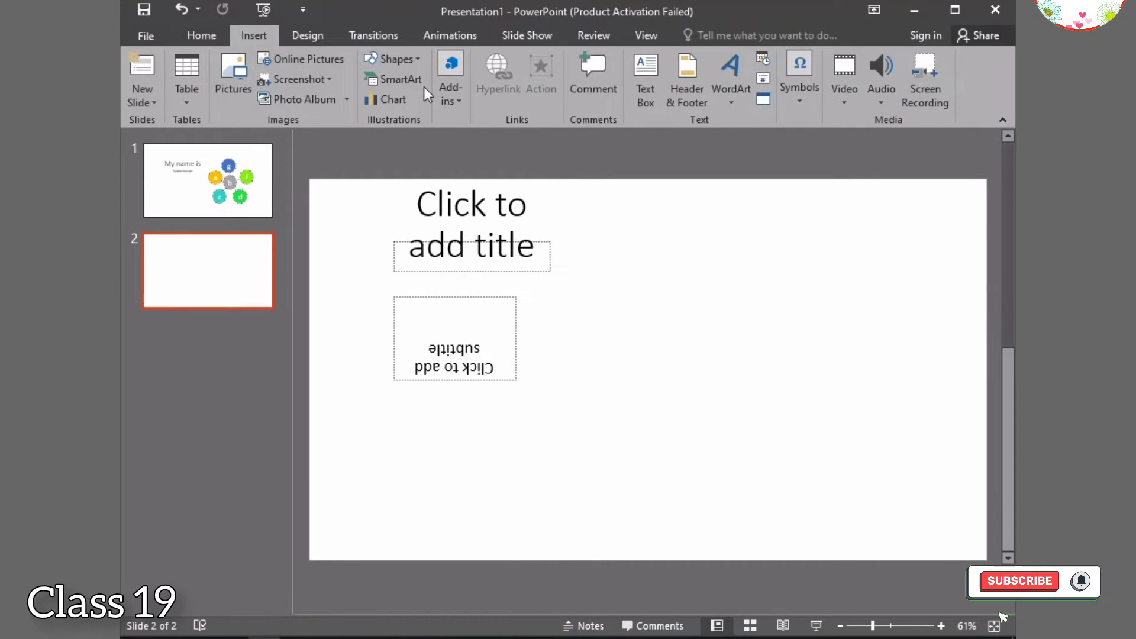
Step: Insert a Circle Relationship SmartArt from the Relationship category onto slide 2
click(409, 80)
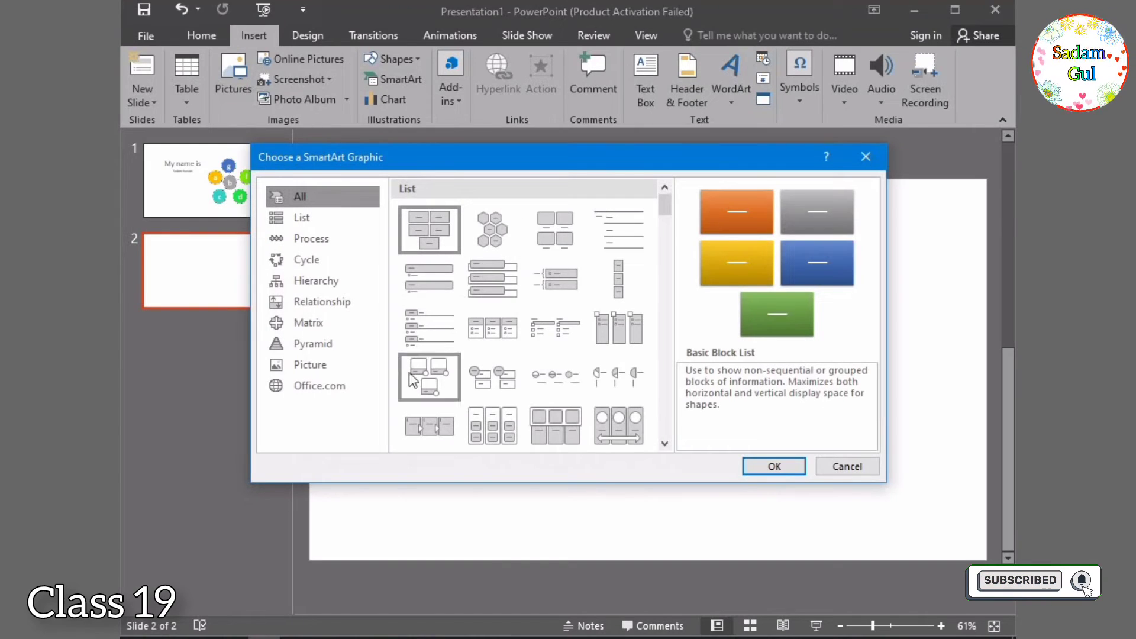
click(342, 261)
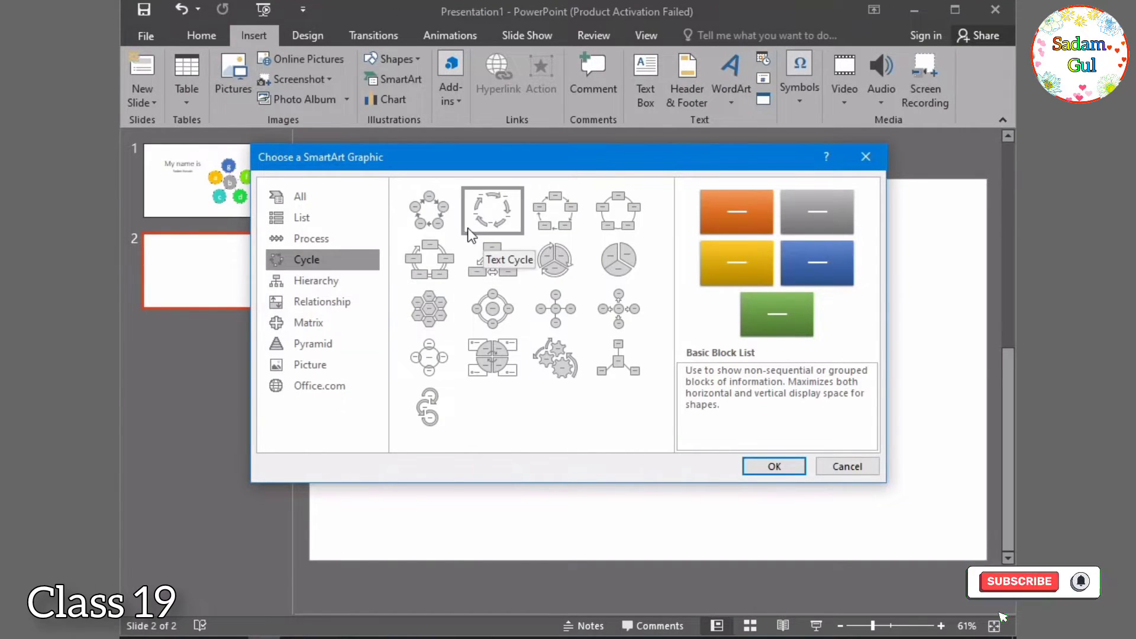
click(313, 307)
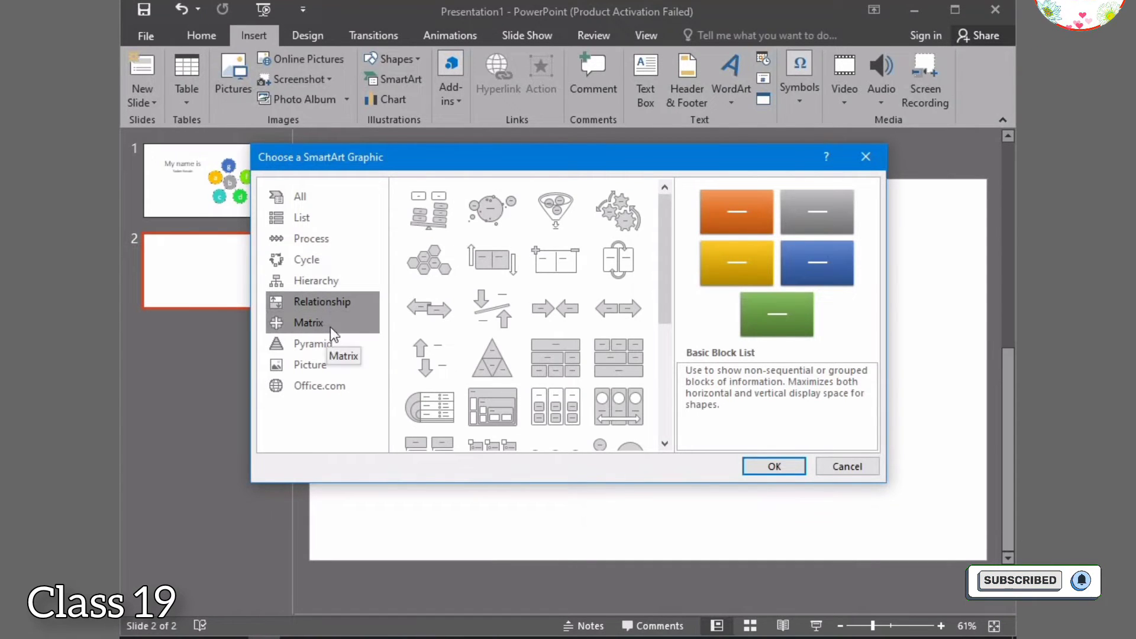
click(509, 234)
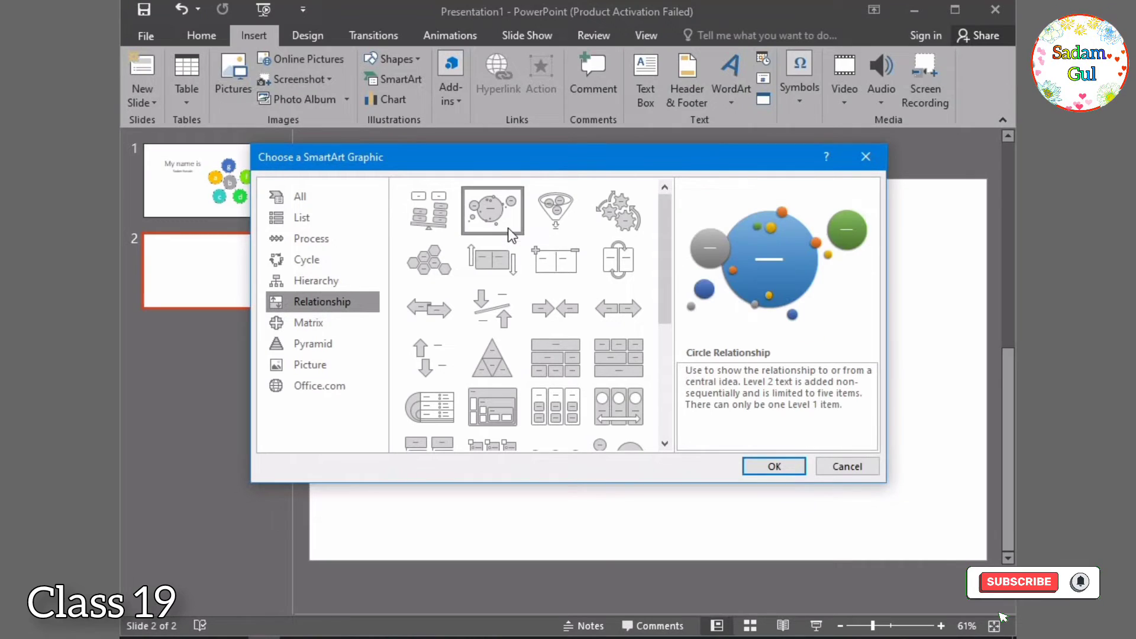
click(771, 467)
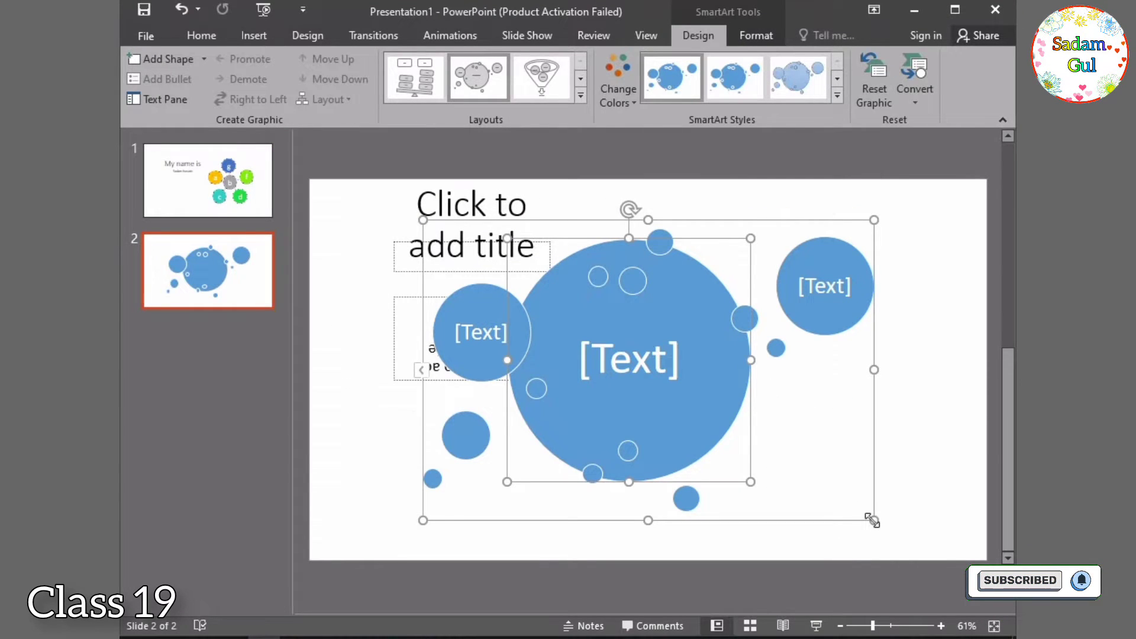
Step: Shrink the circle graphic, move it right, and label its circles a (centre), b and c
drag(872, 521, 808, 456)
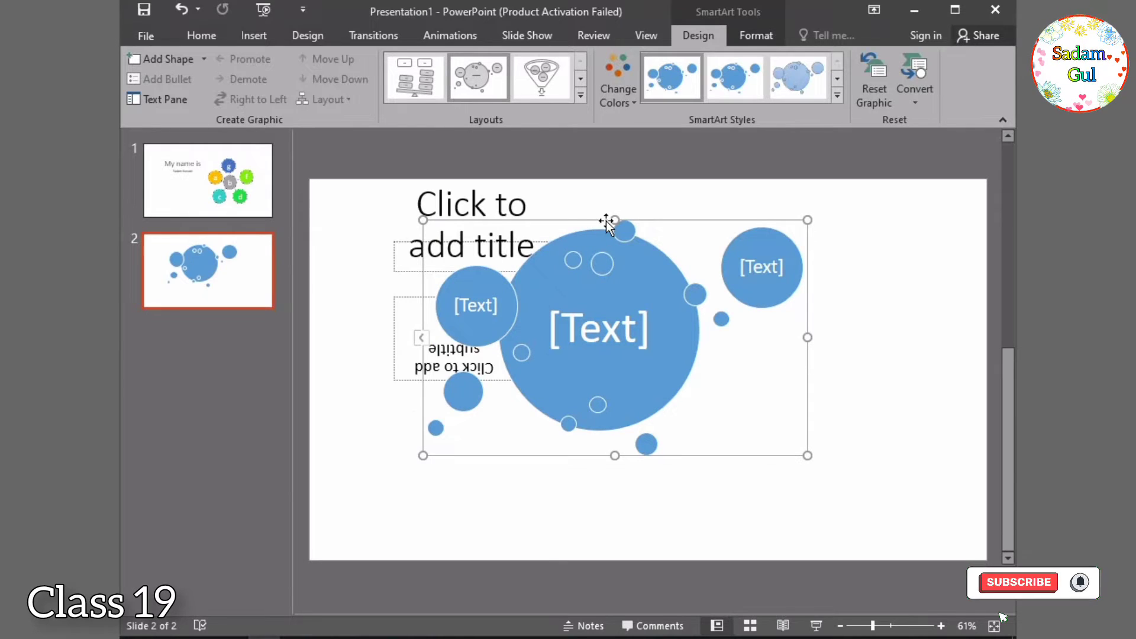
drag(606, 226, 765, 290)
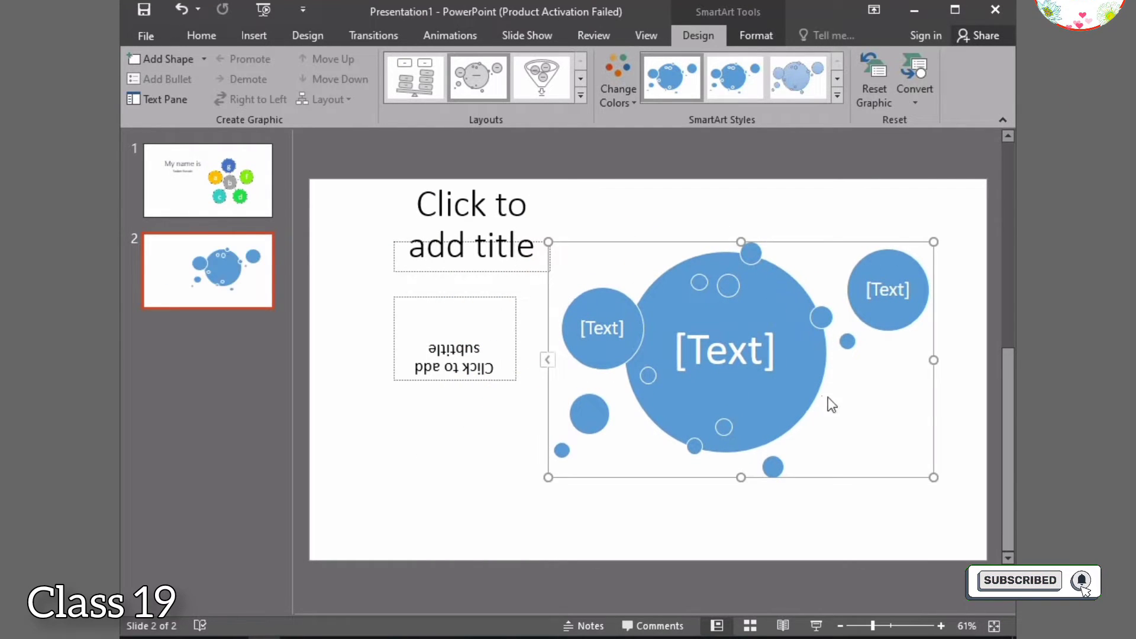
click(756, 367)
text(a)
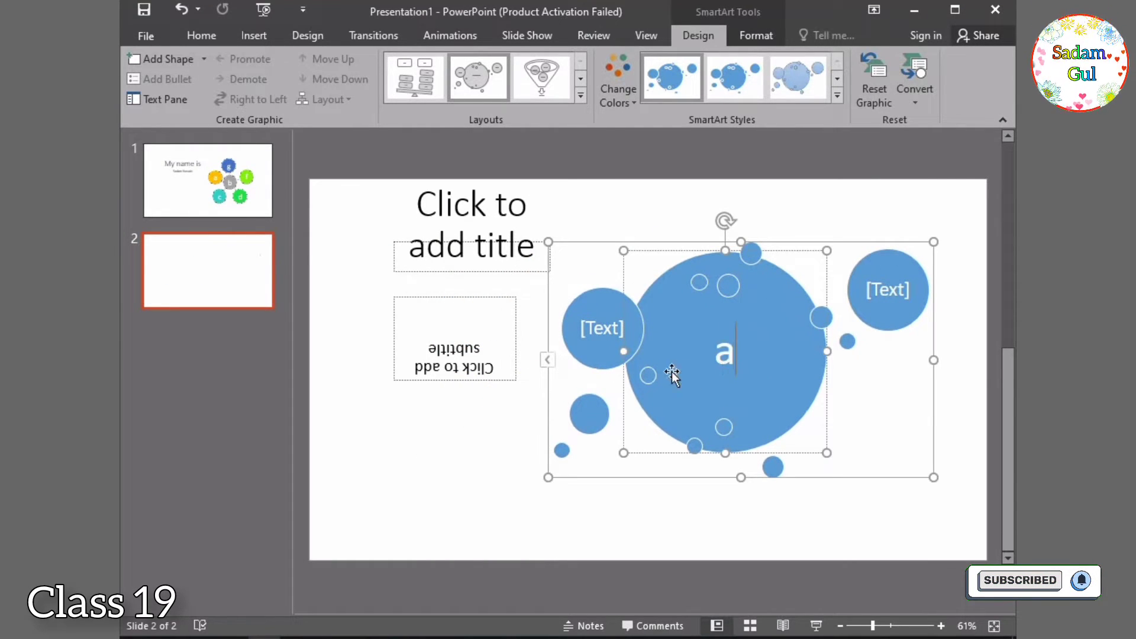
click(619, 340)
text(b)
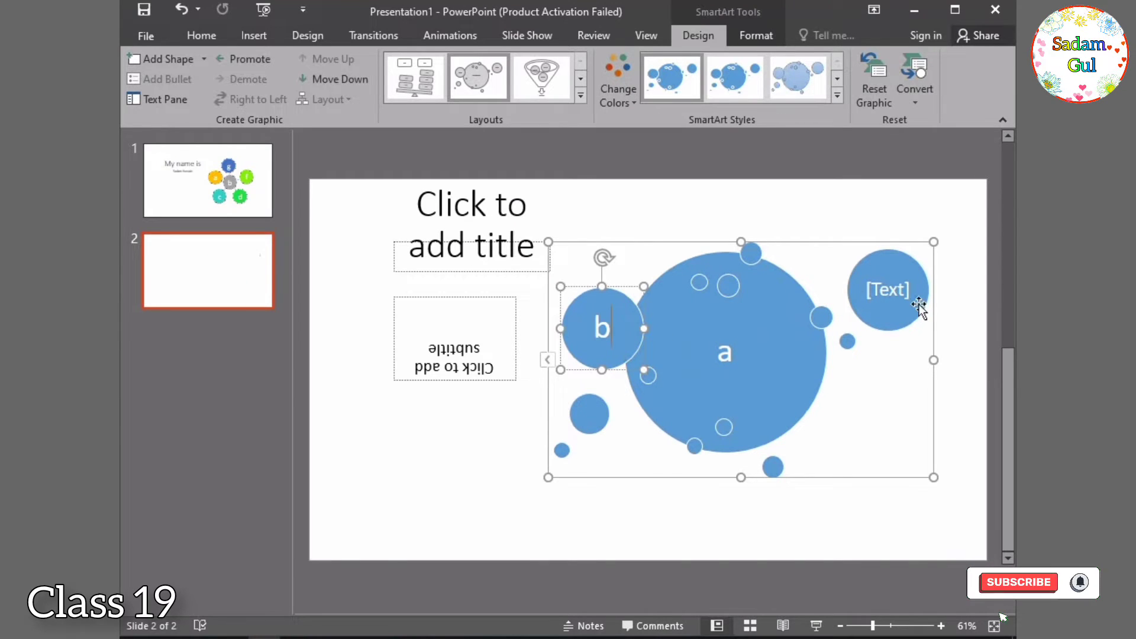
click(917, 303)
text(c)
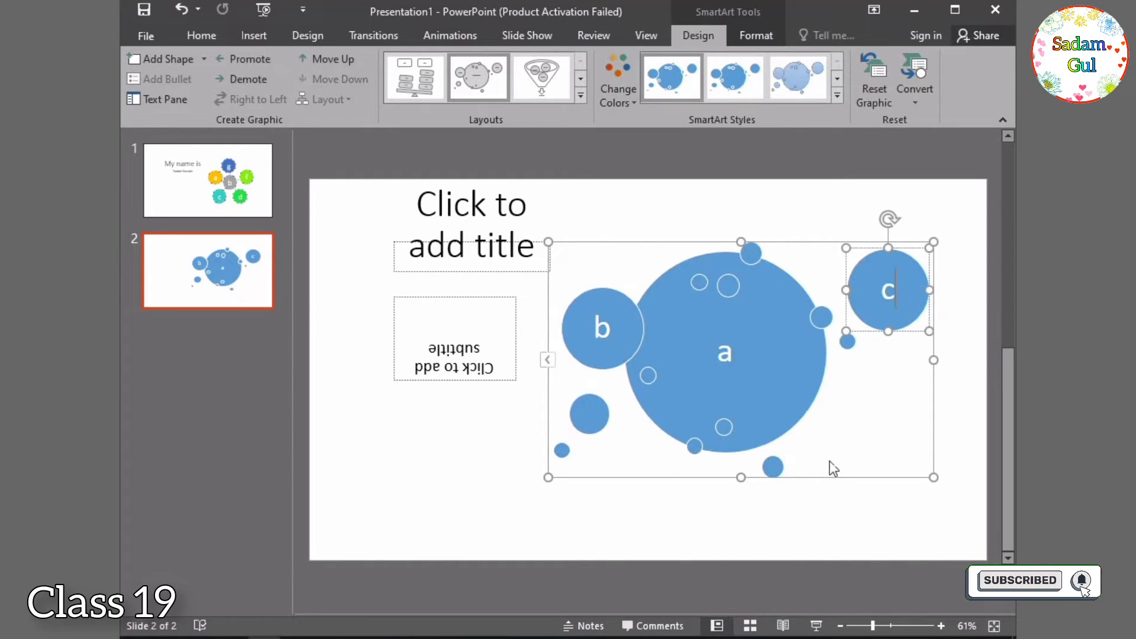
click(822, 527)
click(760, 367)
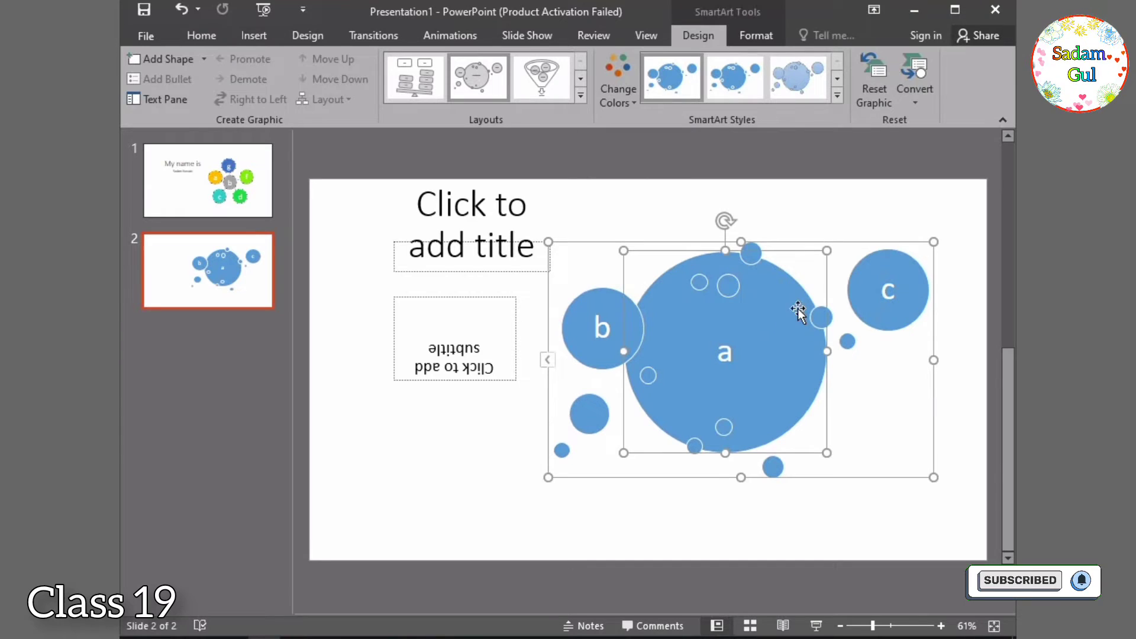
Step: Recolour the circle graphic with the orange Colorful scheme and apply the first 3-D style
click(638, 108)
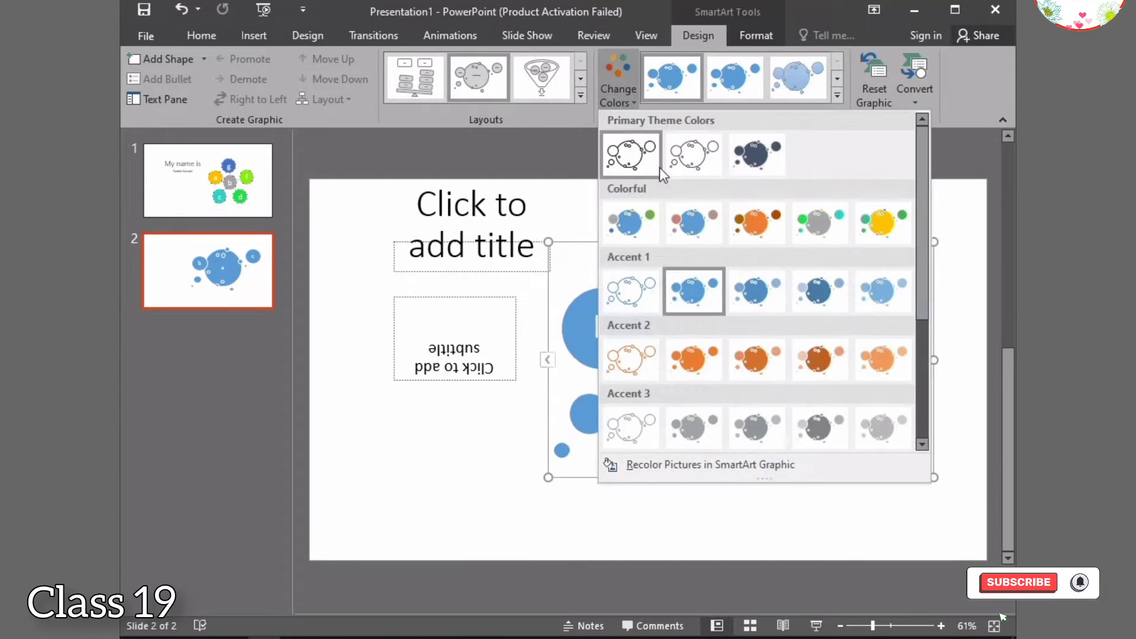
click(753, 221)
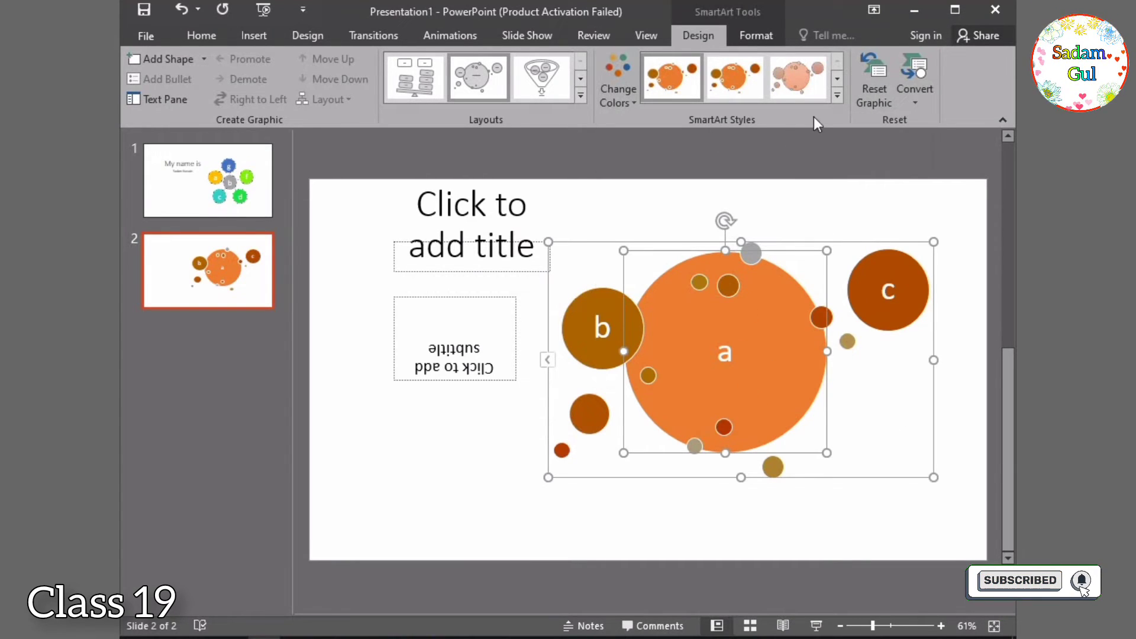
click(837, 95)
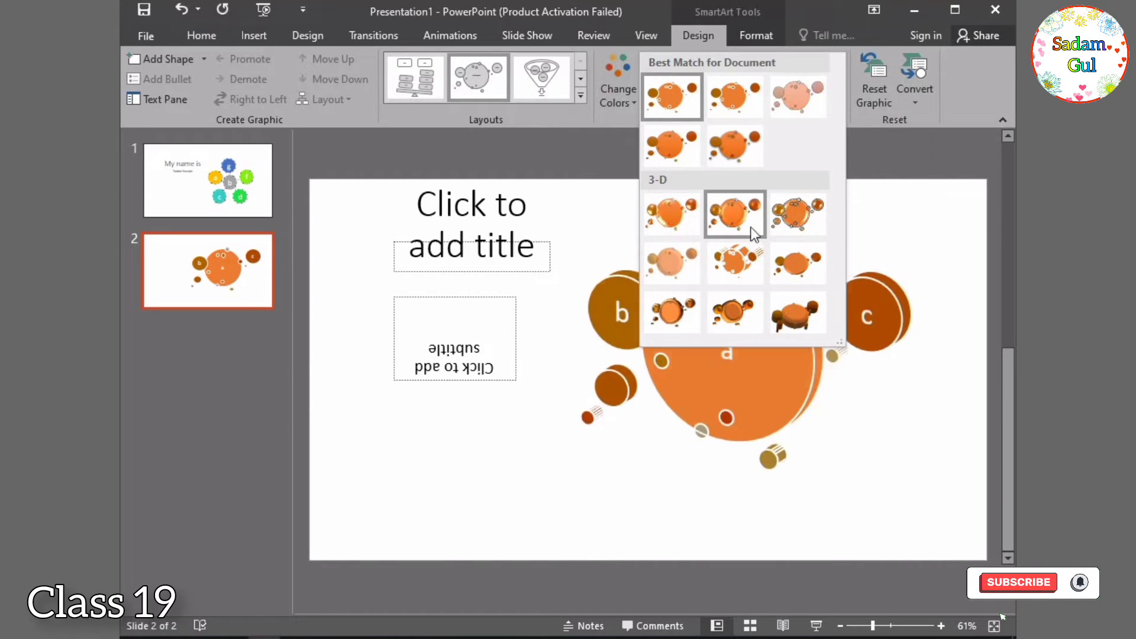
click(674, 213)
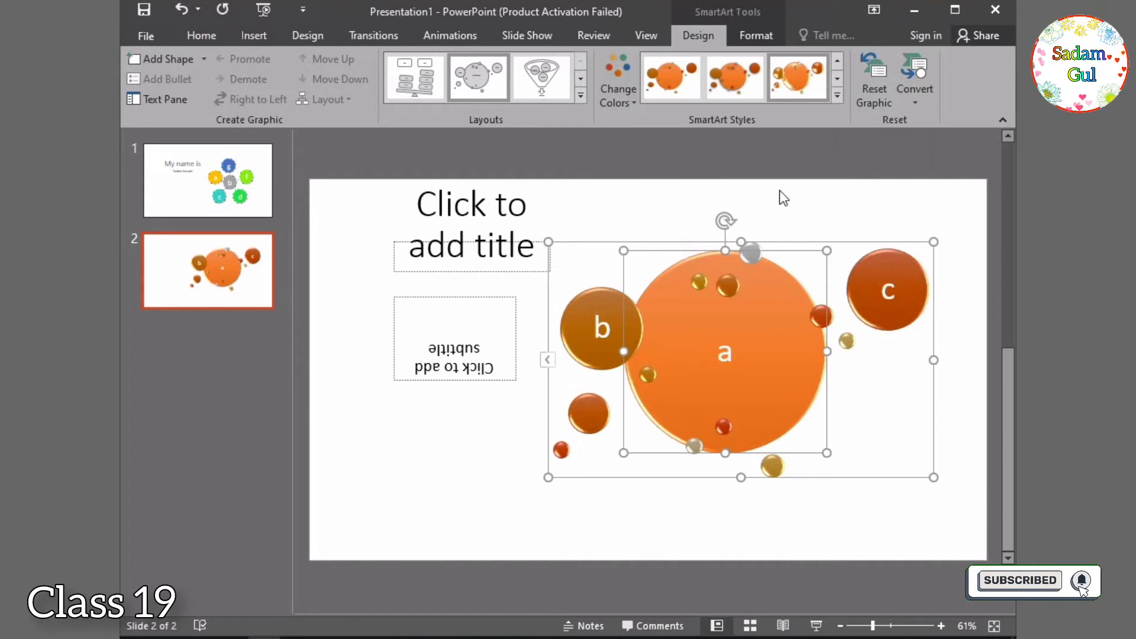
Step: Fill circle b with solid red
click(764, 27)
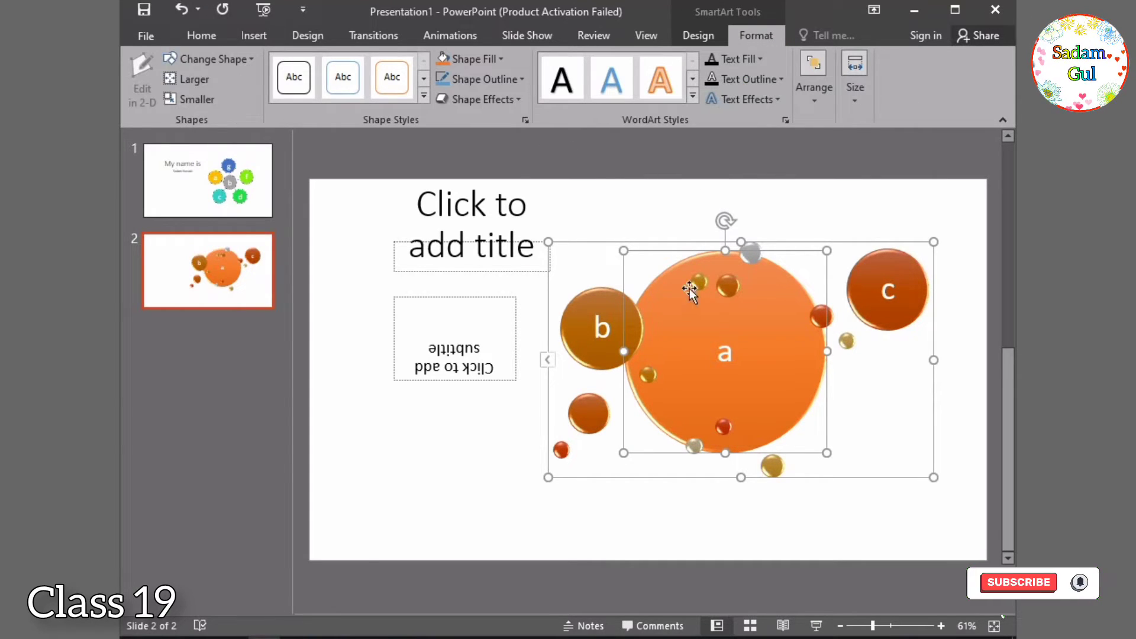
click(591, 346)
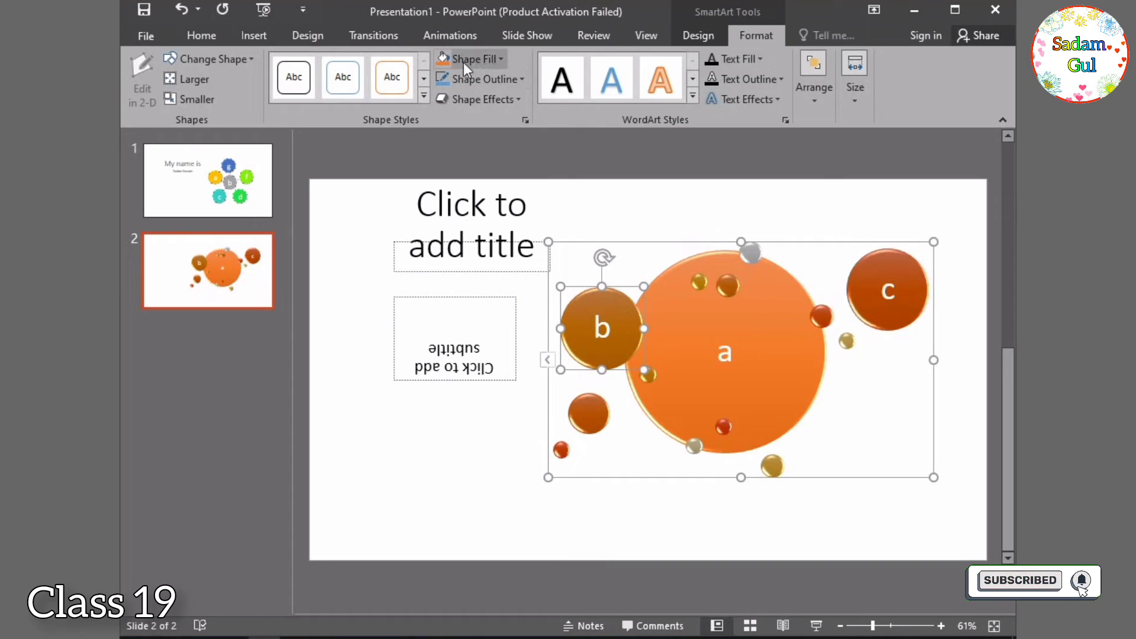
click(486, 63)
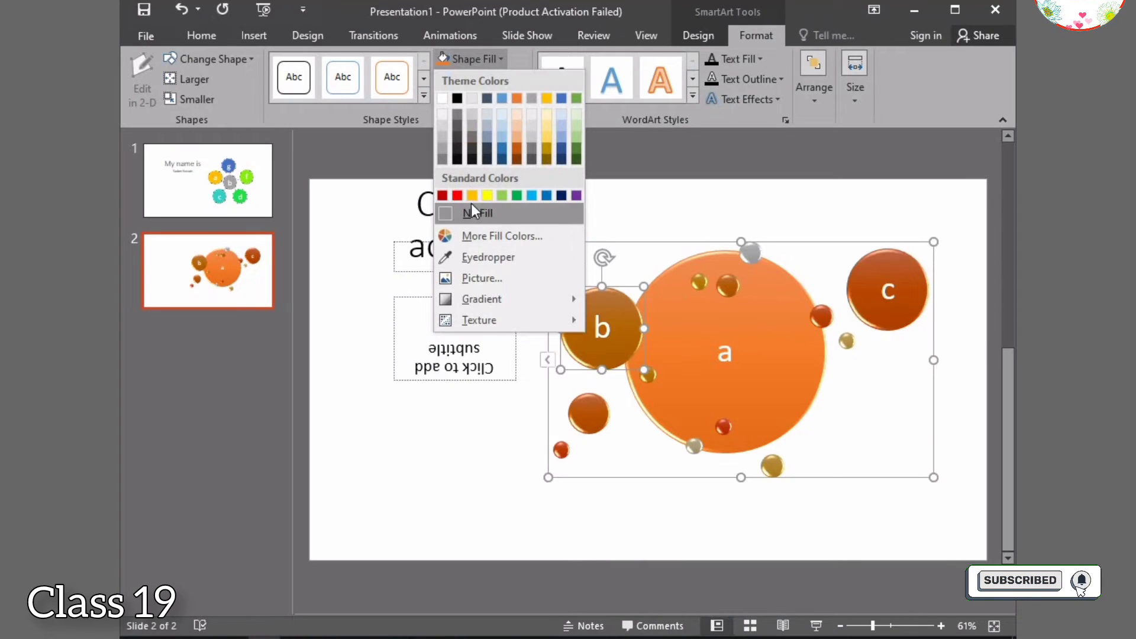
click(457, 195)
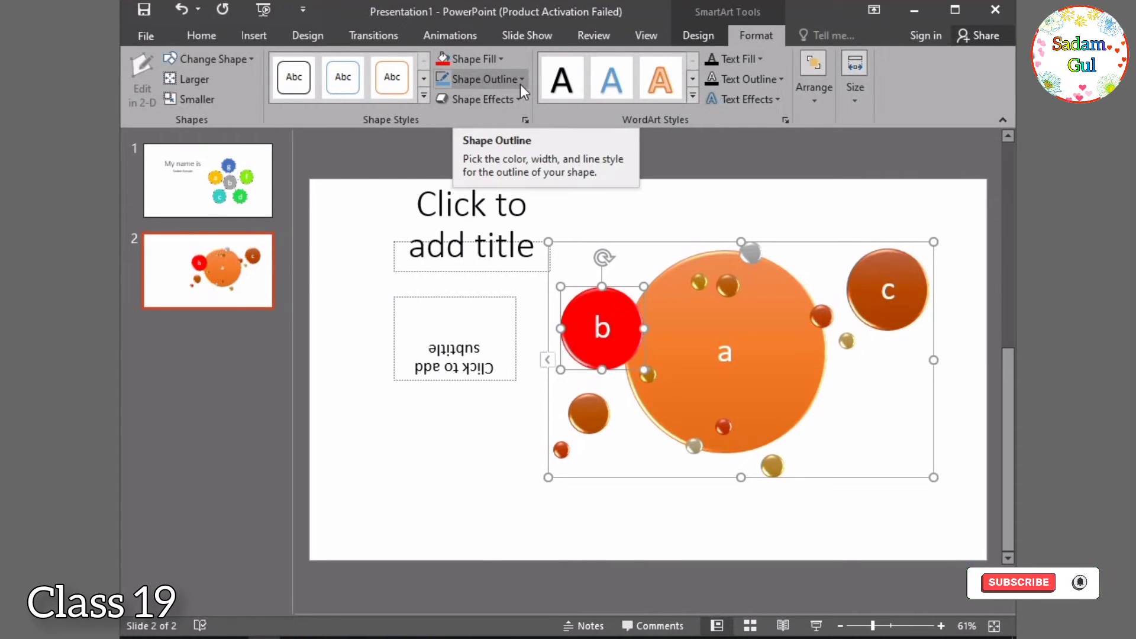
Step: Give large circle a a red 6 pt outline, trying a dashed style along the way
click(778, 317)
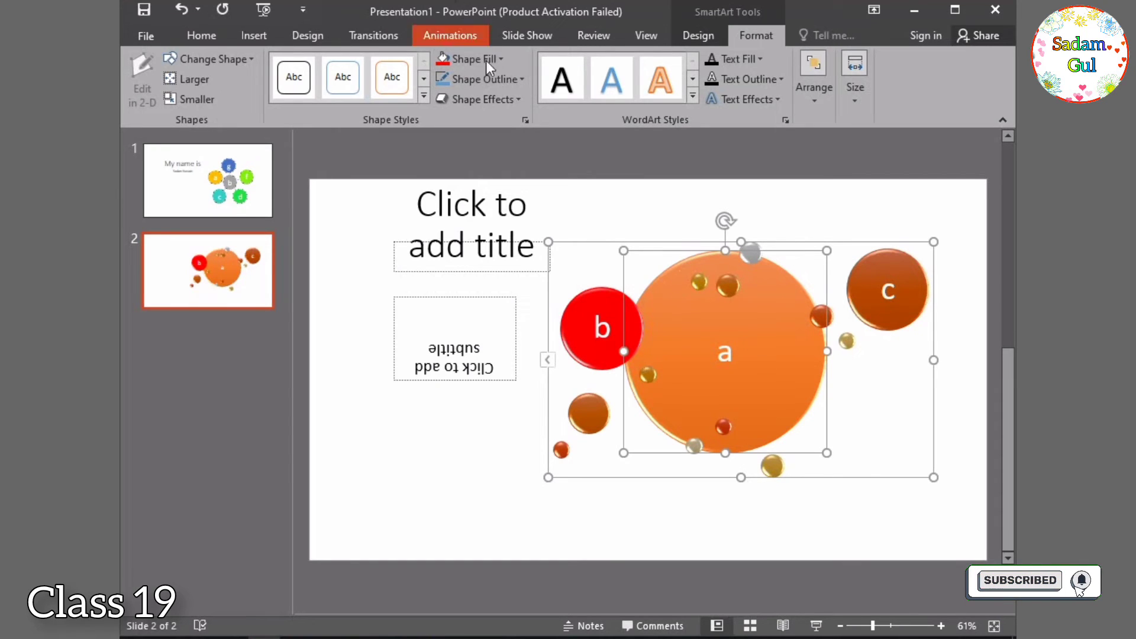
click(519, 86)
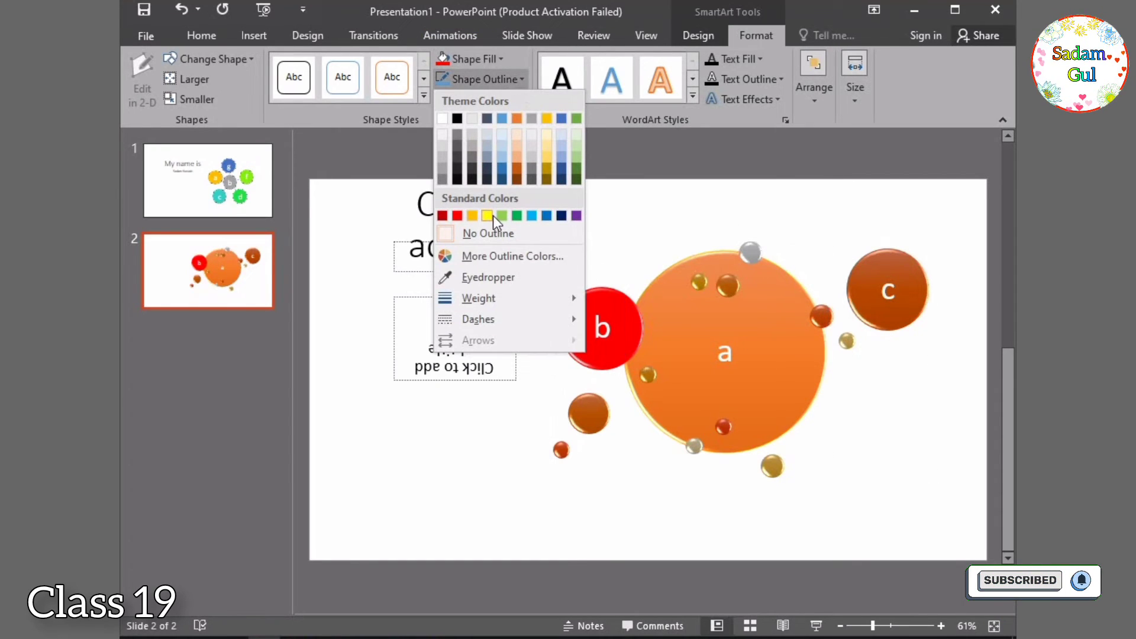
click(457, 216)
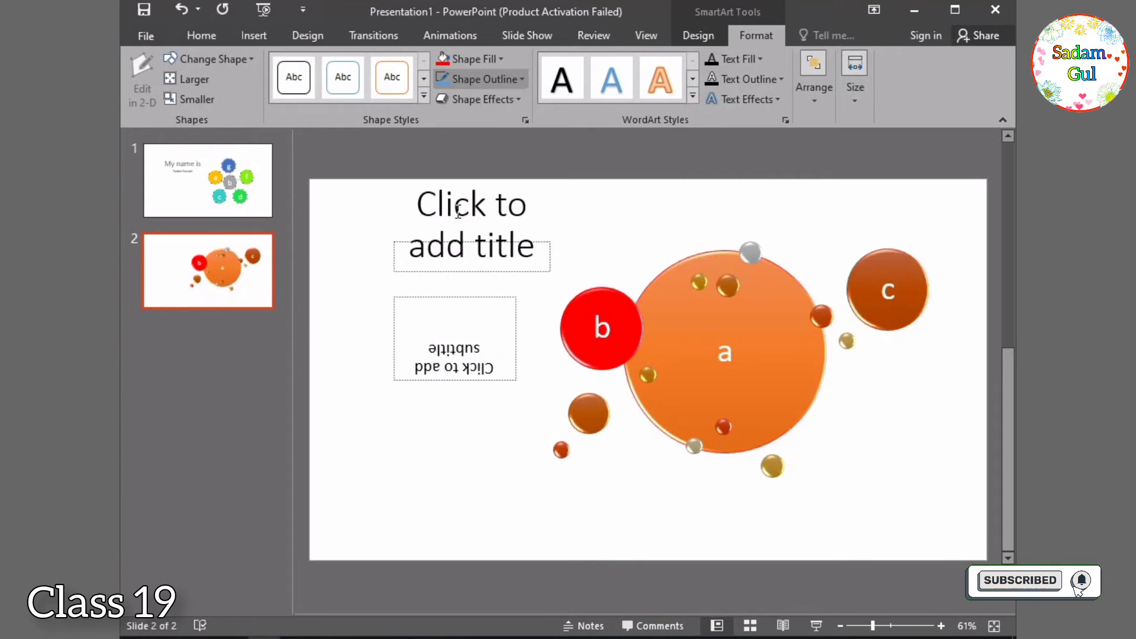
click(511, 82)
mouse_move(479, 298)
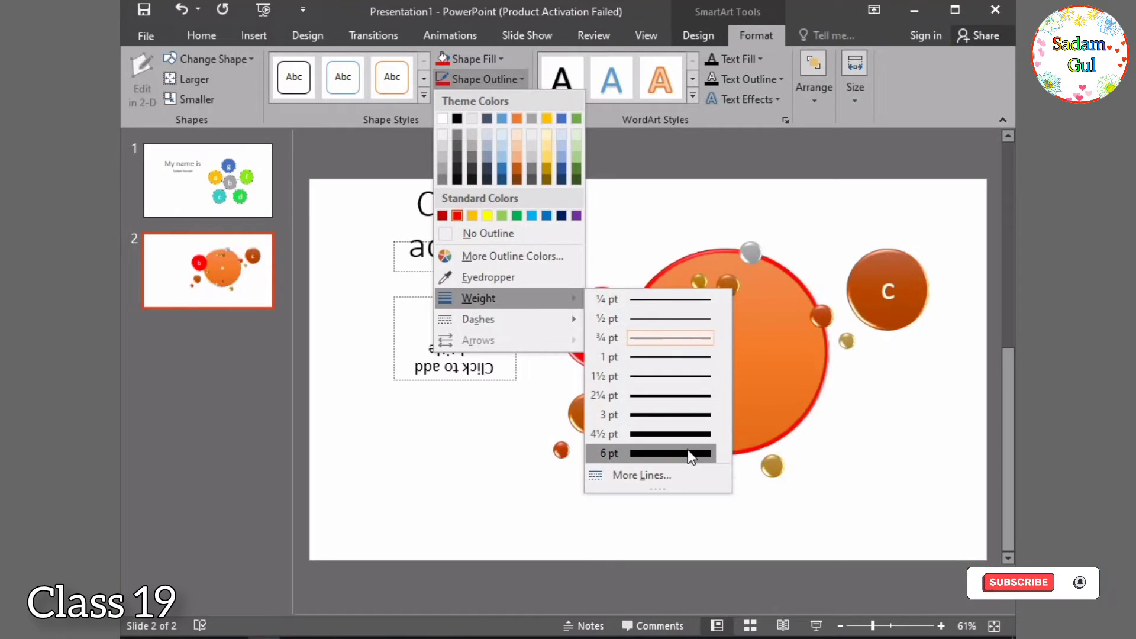
click(691, 454)
click(506, 79)
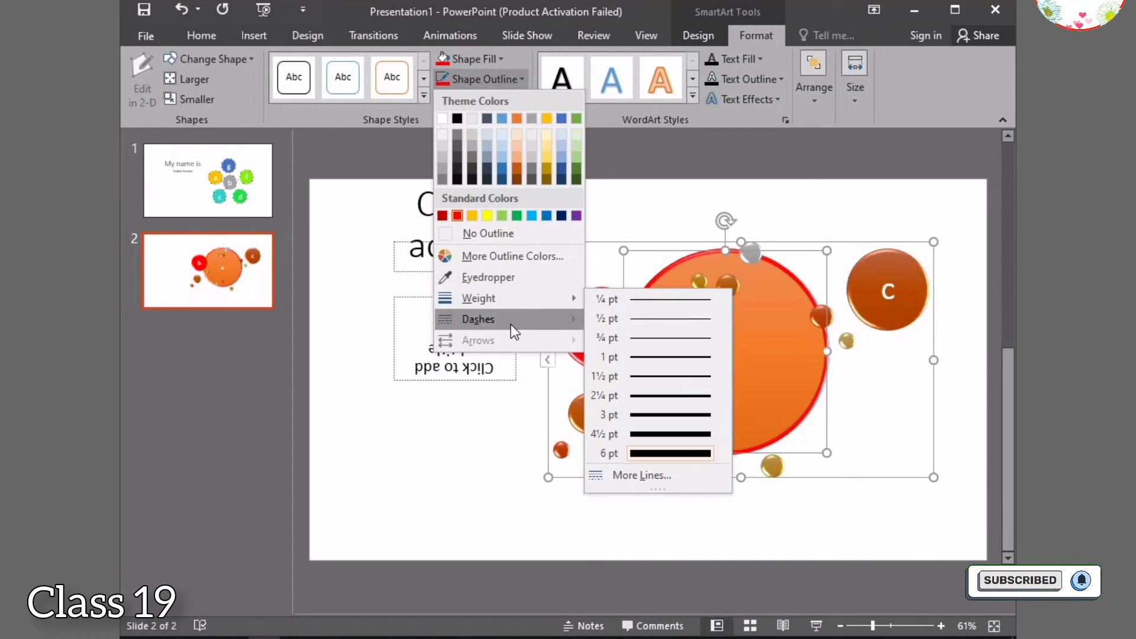
mouse_move(478, 319)
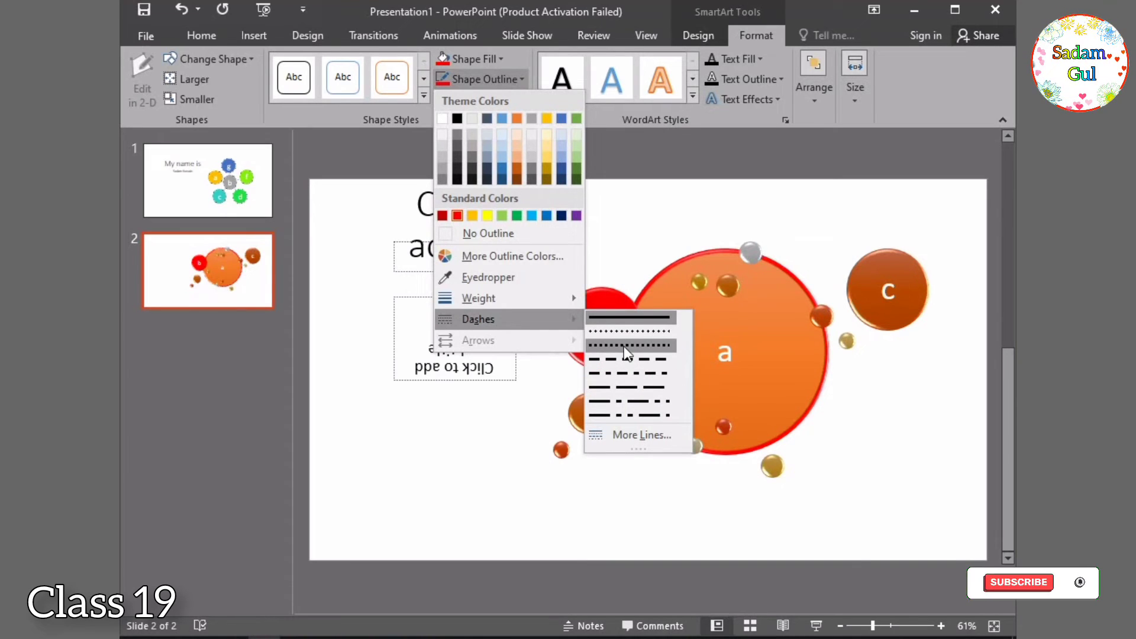
click(636, 380)
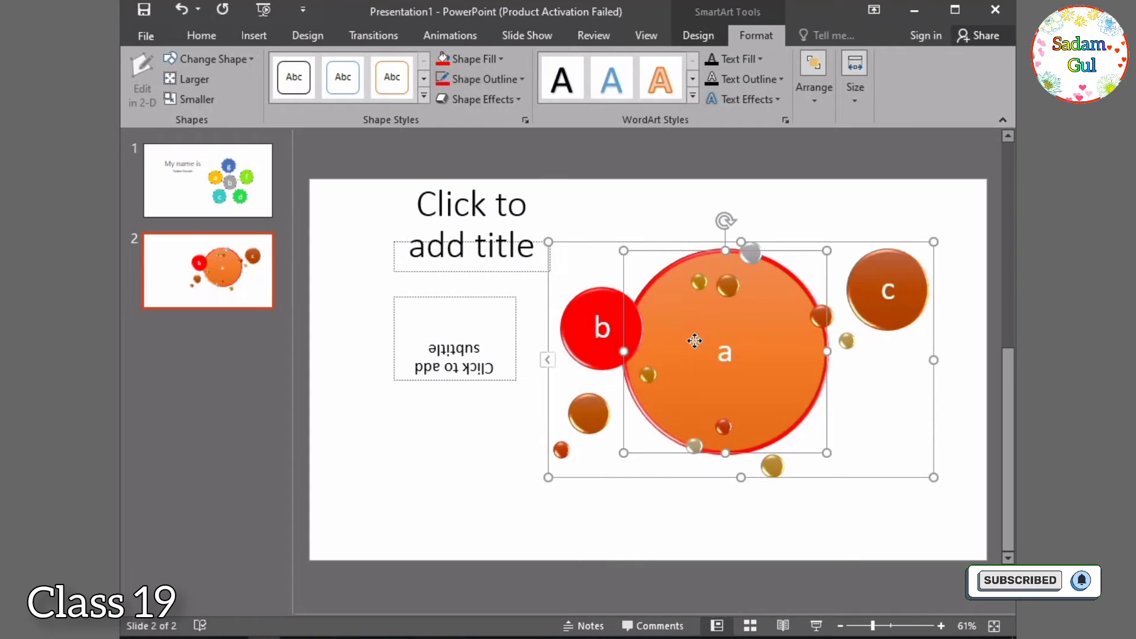
click(510, 81)
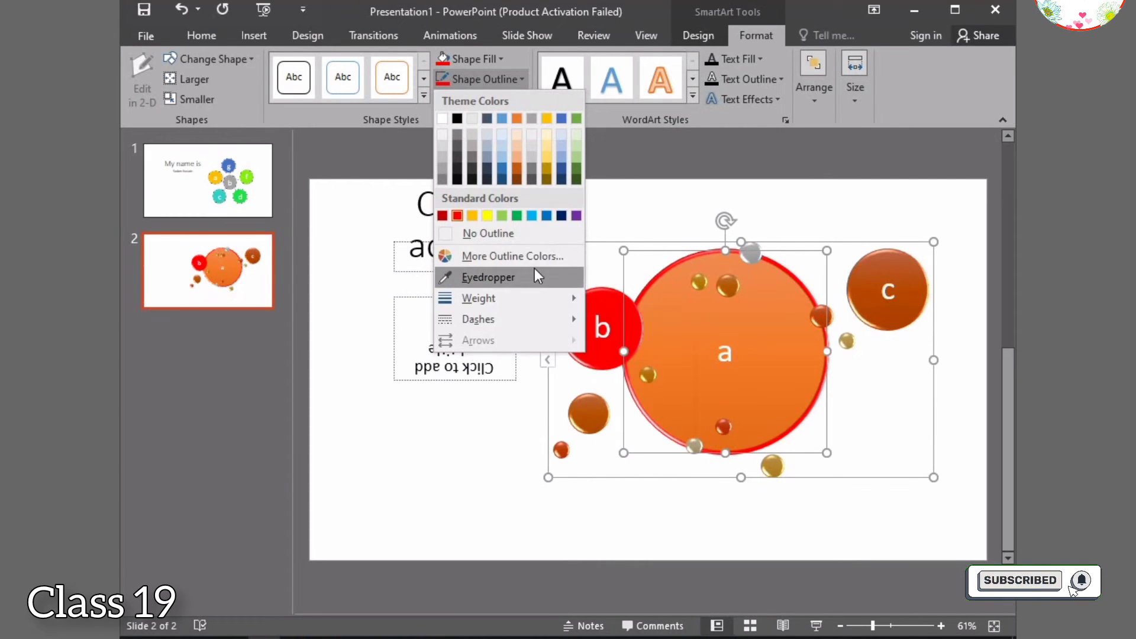
mouse_move(478, 298)
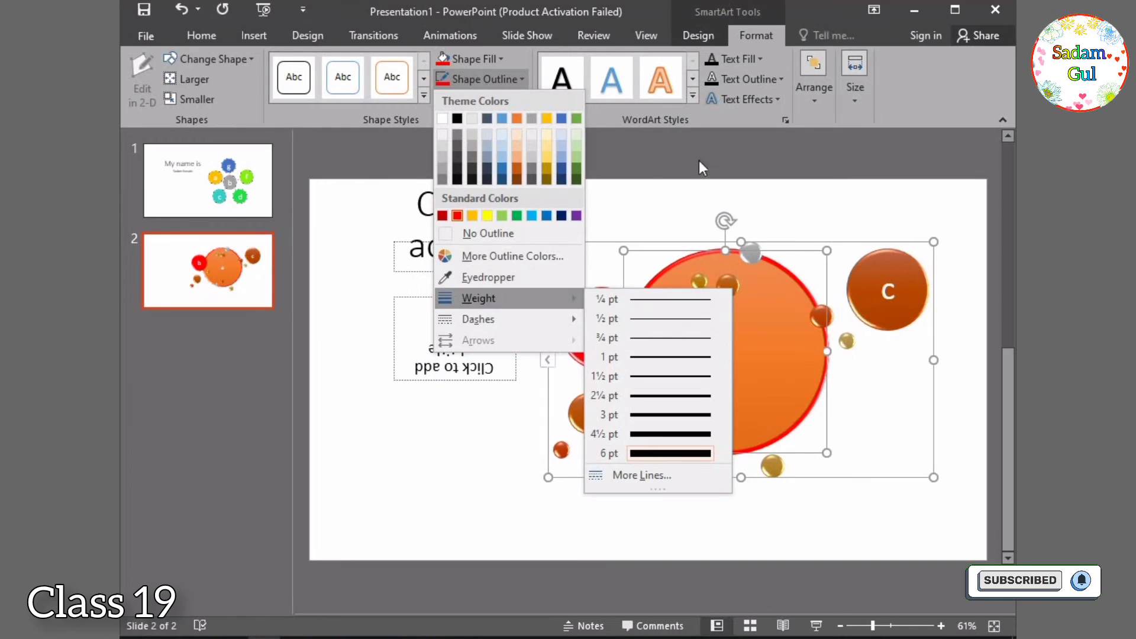
click(670, 453)
click(604, 339)
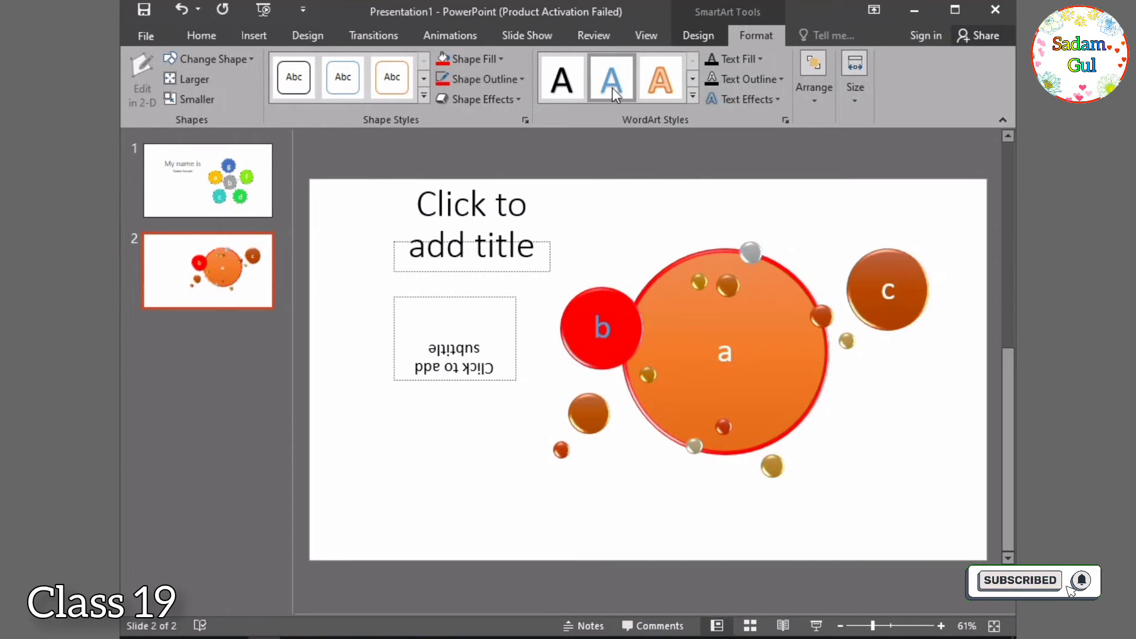
Step: Apply the blue WordArt style to the letter b, then deselect the SmartArt graphic
click(691, 95)
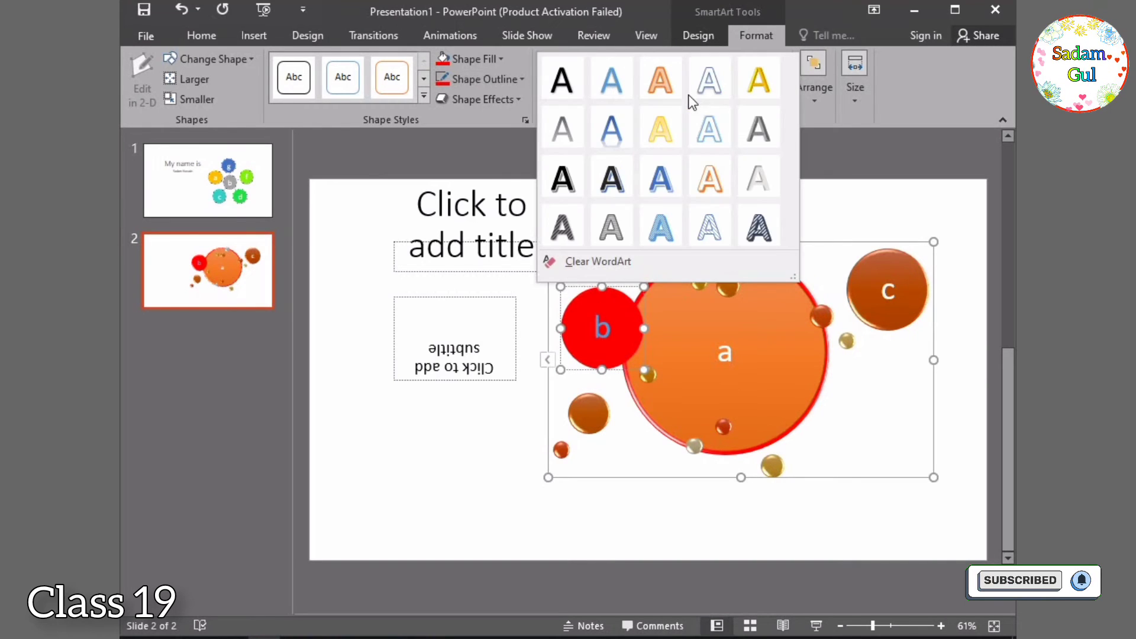
click(670, 176)
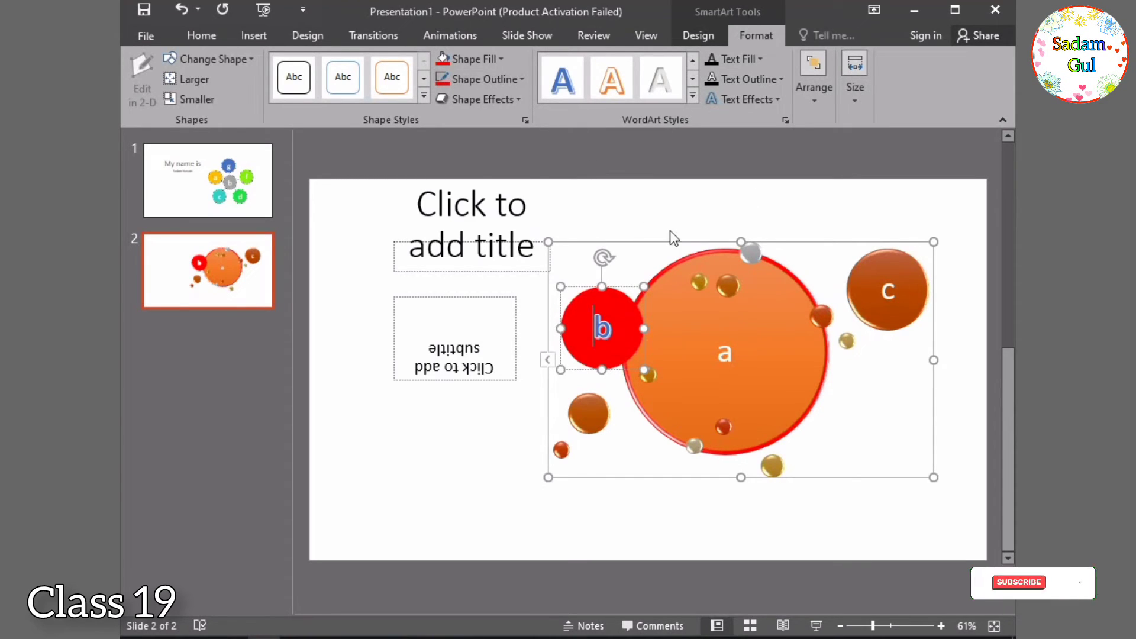
click(691, 37)
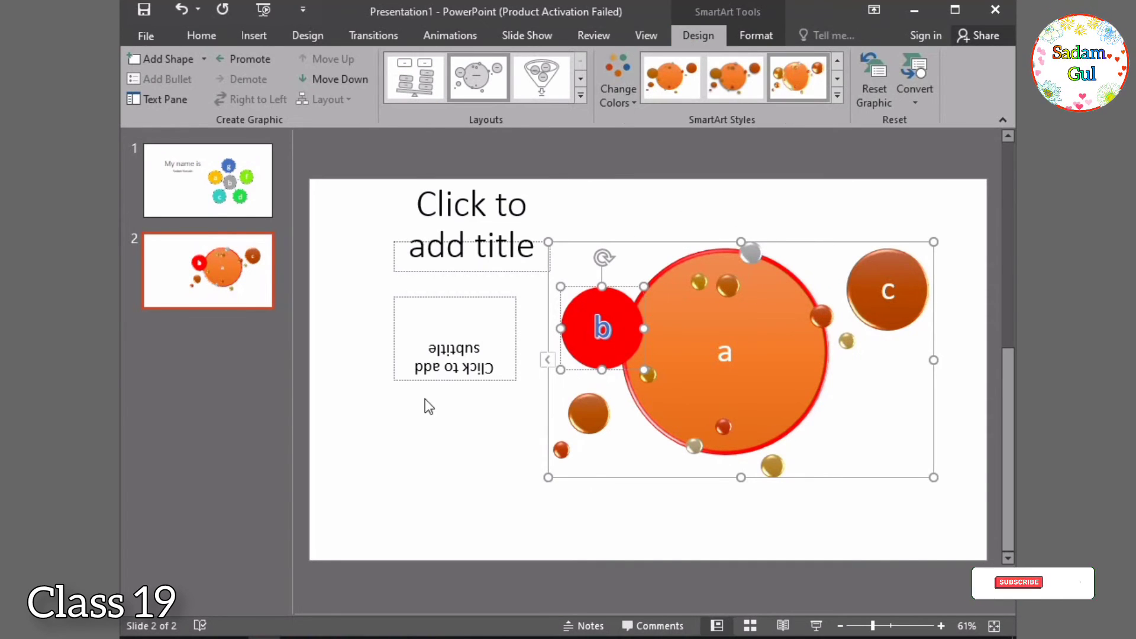
click(354, 418)
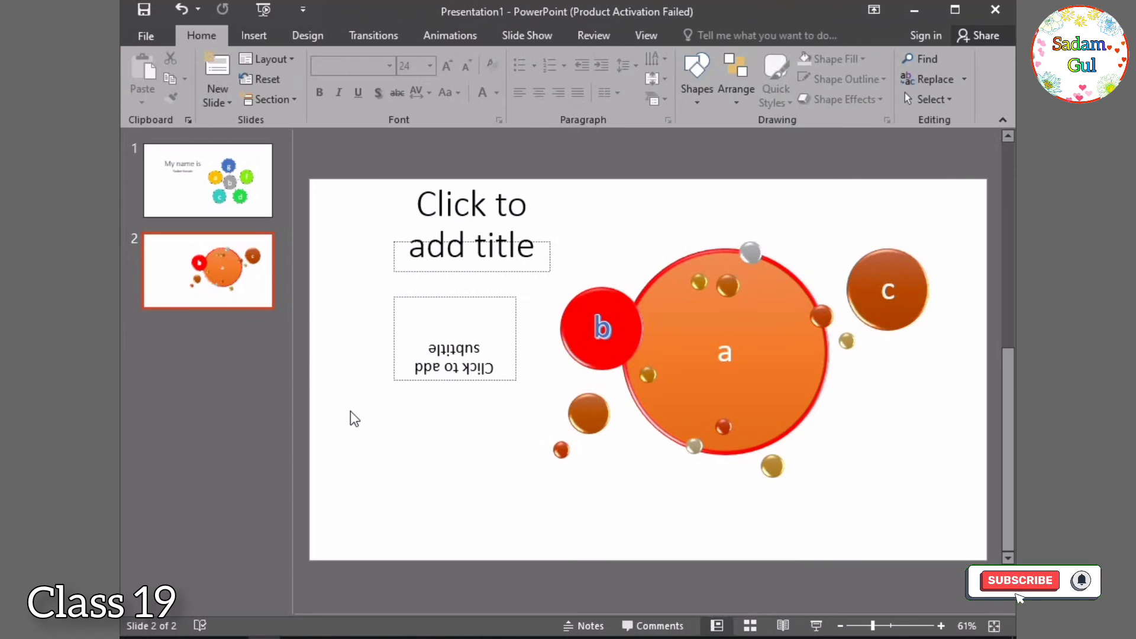
Step: Add a Title Slide as slide 3 and insert a Radial Cycle SmartArt on it
click(217, 102)
click(243, 155)
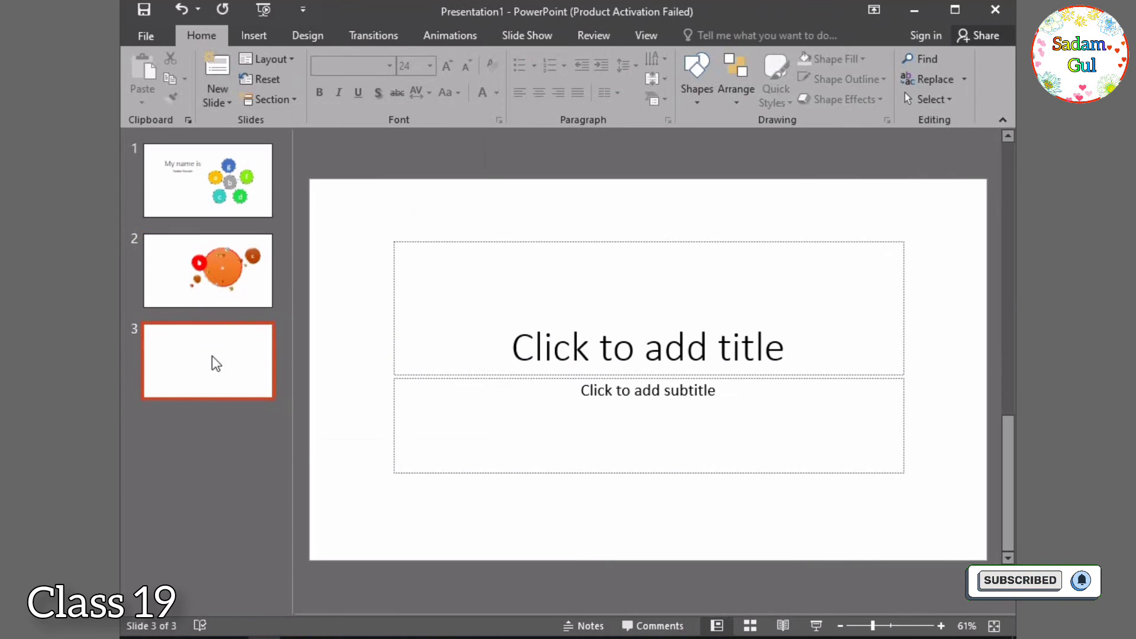
click(254, 35)
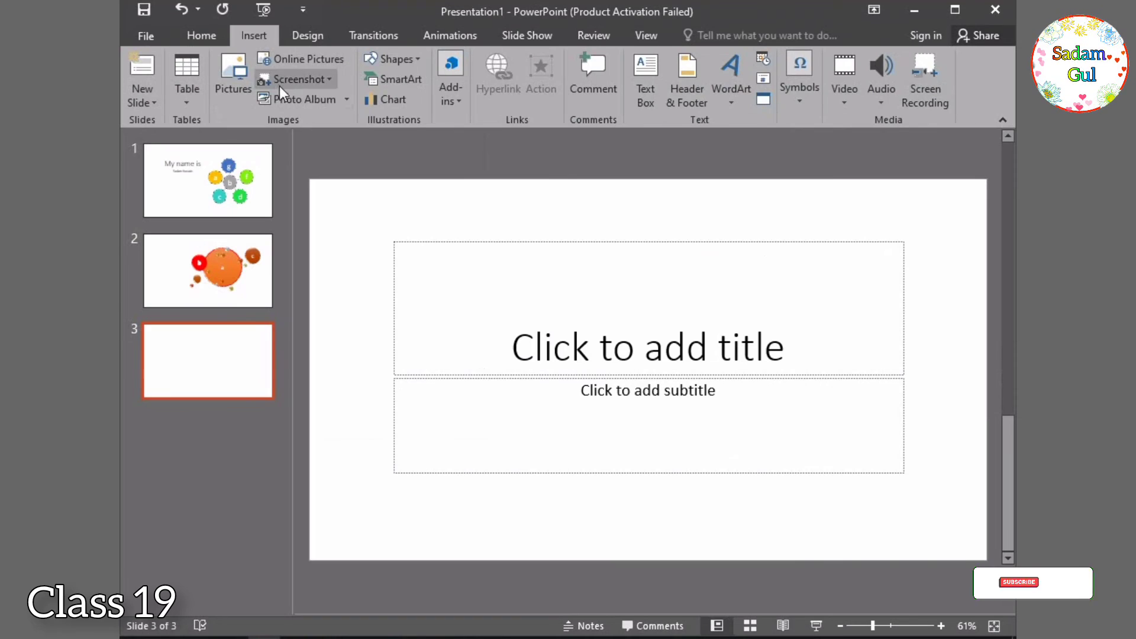
click(387, 83)
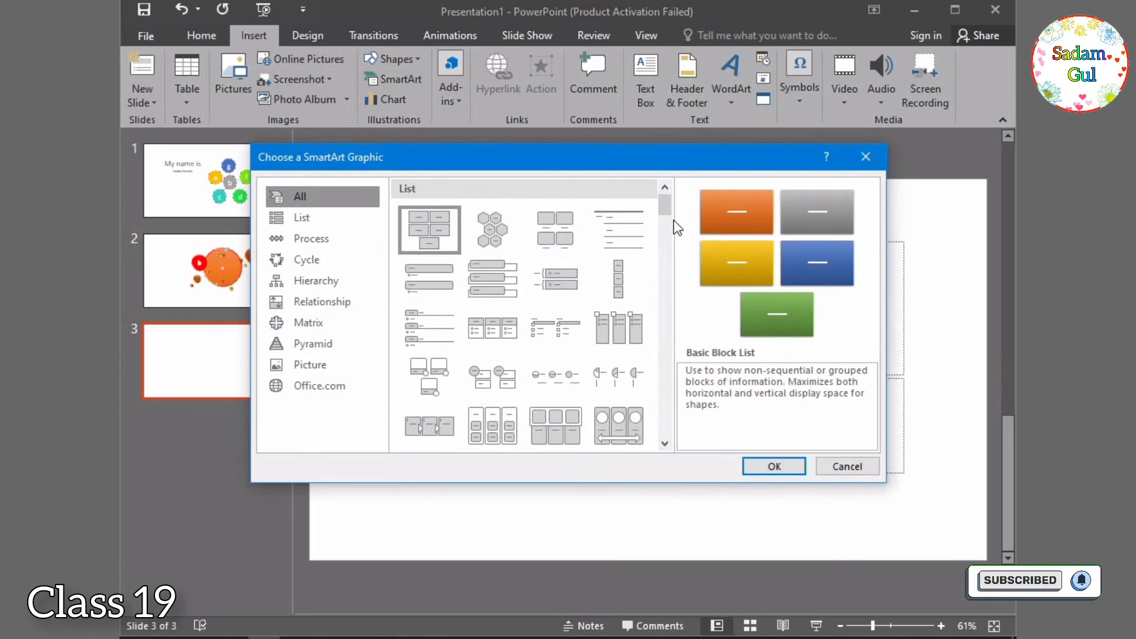
drag(665, 206, 659, 366)
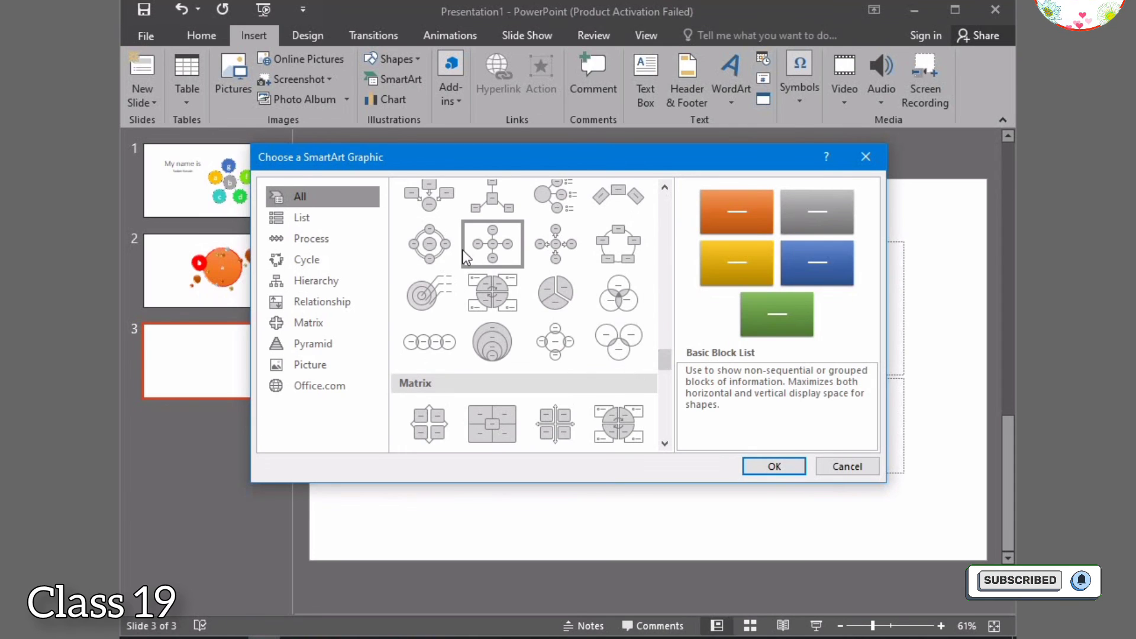
click(442, 247)
click(793, 467)
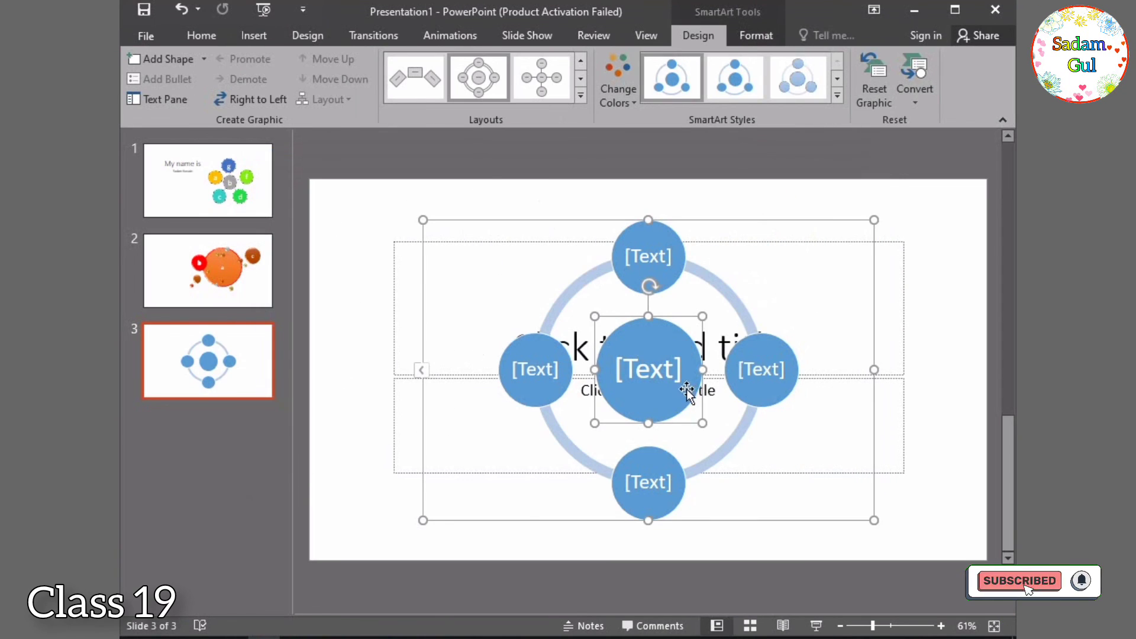
Step: Select the top, left, bottom and right outer circles of the Radial Cycle graphic in turn
click(647, 256)
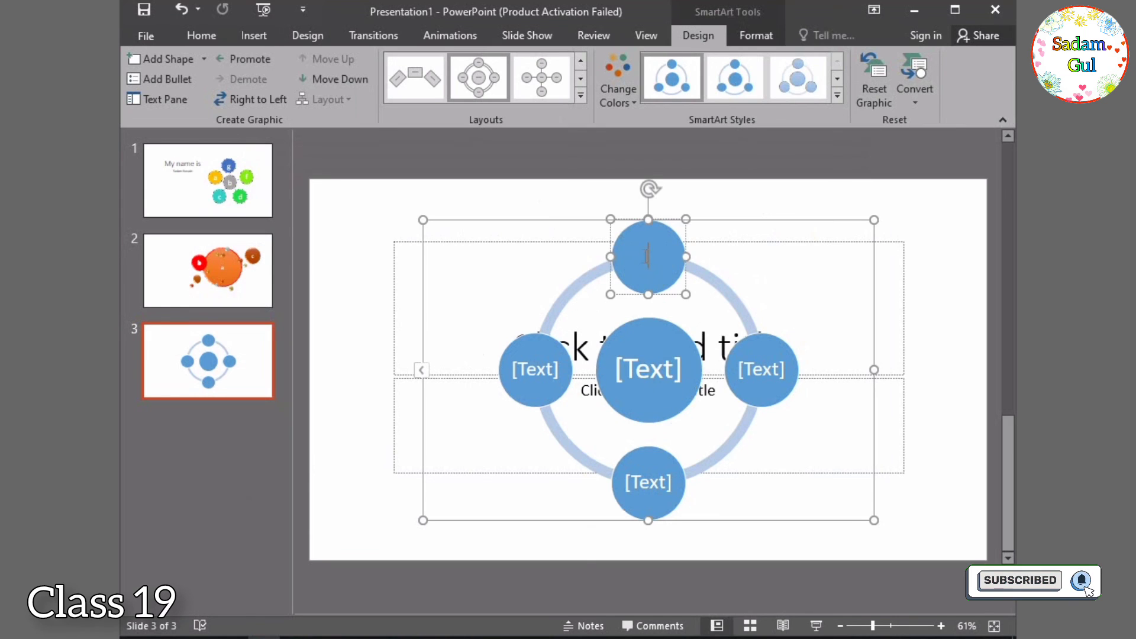
click(536, 377)
click(654, 496)
click(764, 371)
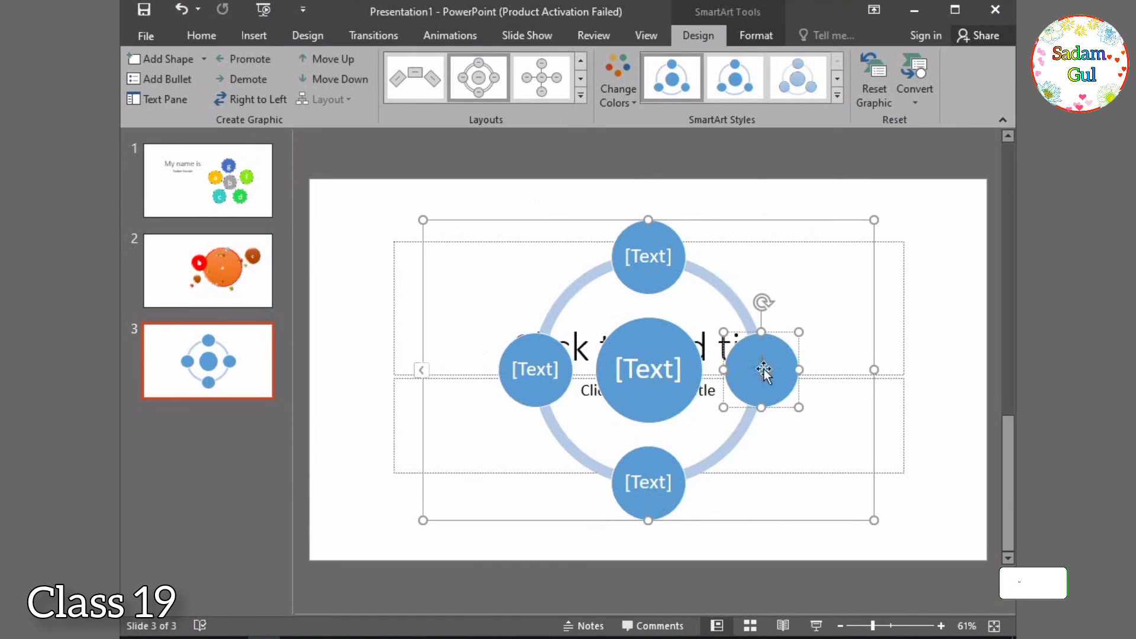